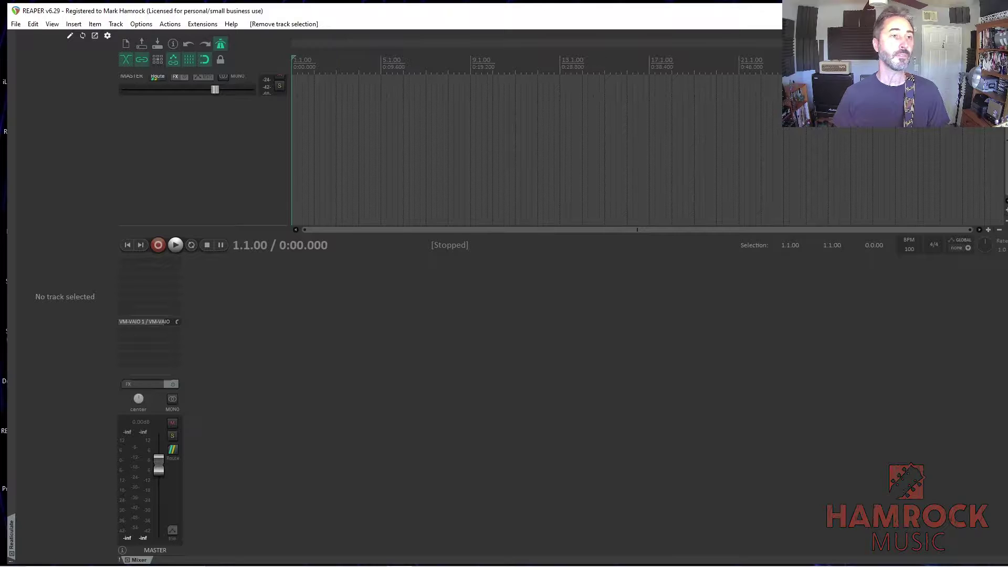
Step: Create a new project from the Songwriting Template
left_click(16, 24)
mouse_move(53, 94)
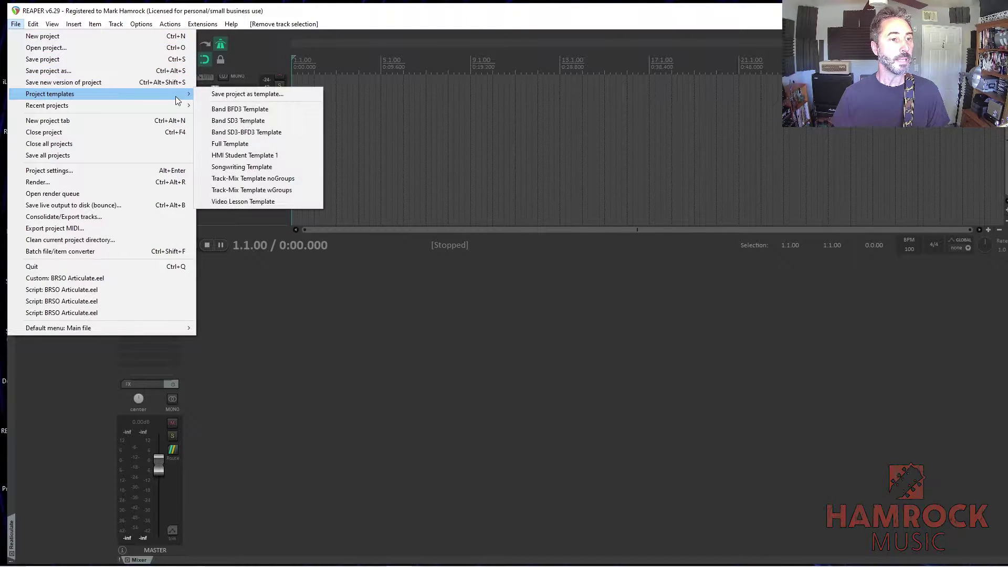
left_click(242, 166)
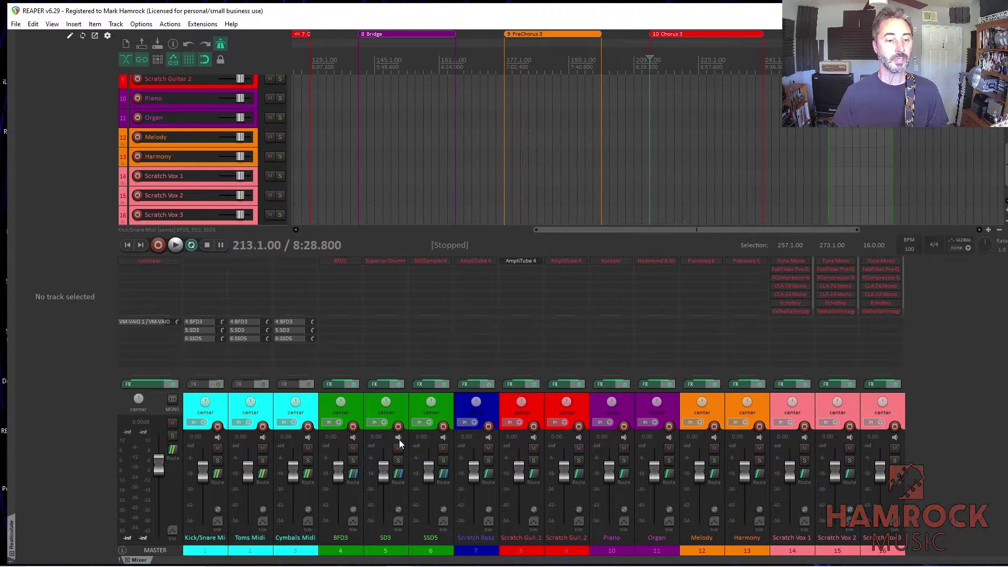
left_click(392, 410)
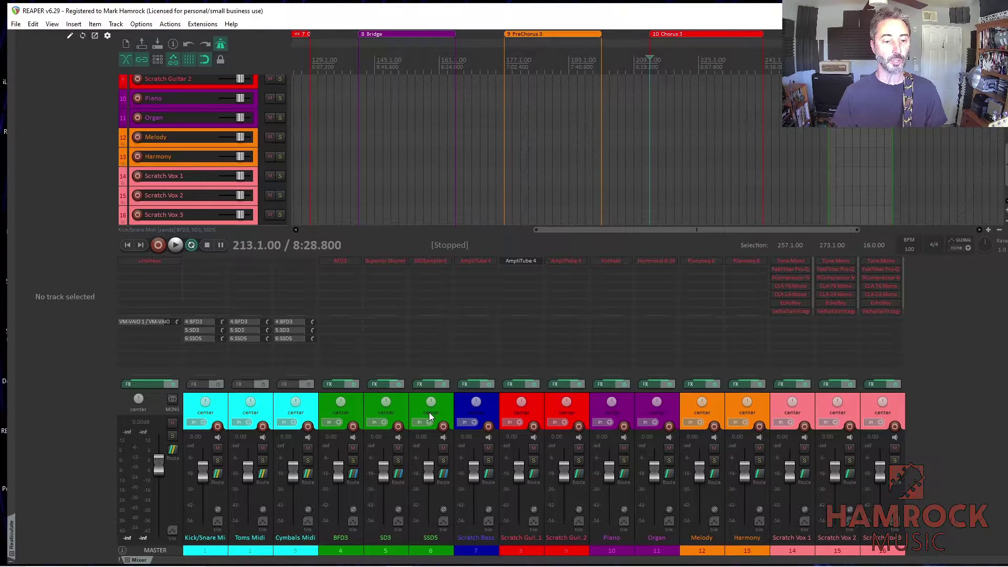
left_click(480, 412)
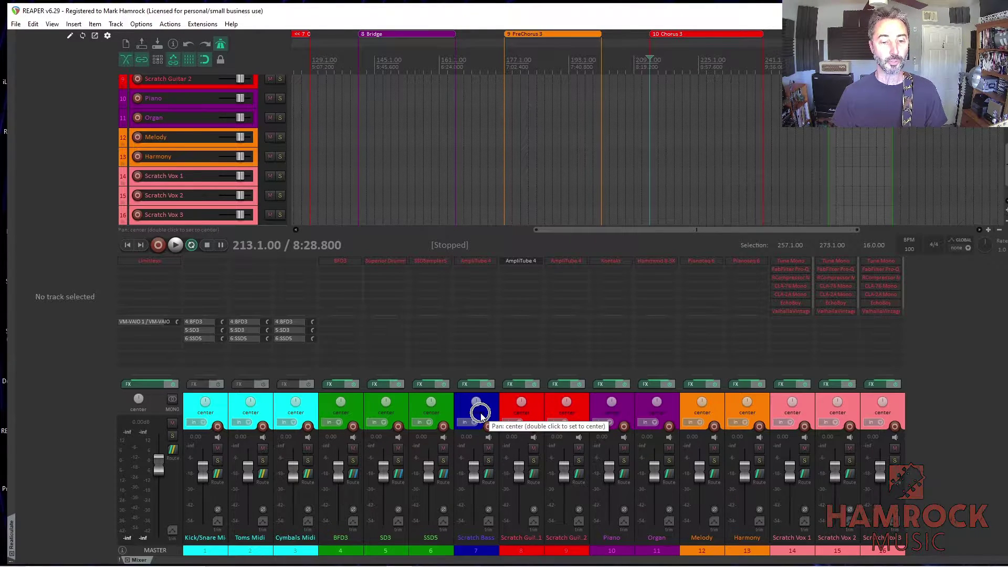
left_click(544, 409)
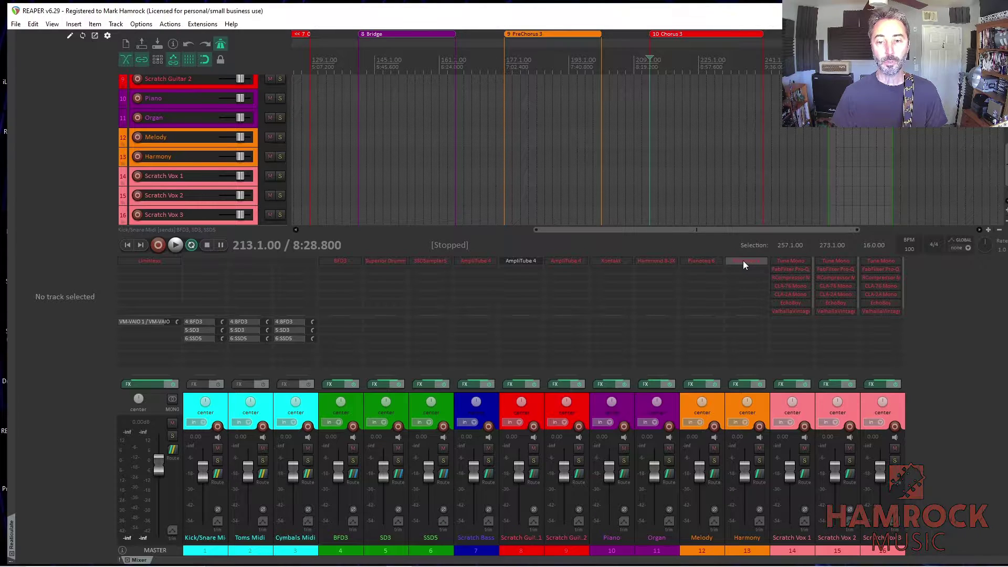
Step: Turn repeat off so playback no longer loops
left_click(831, 403)
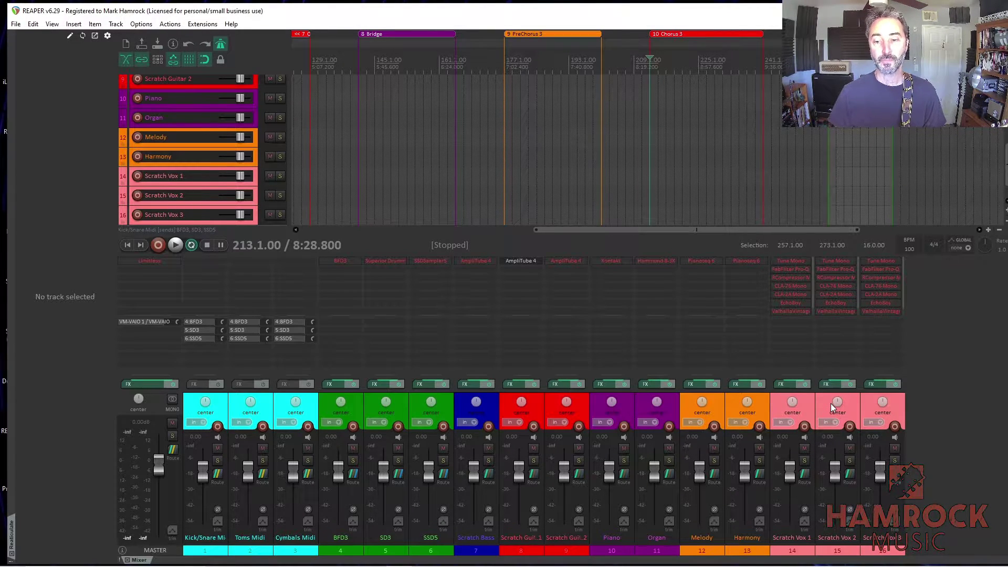
key("r")
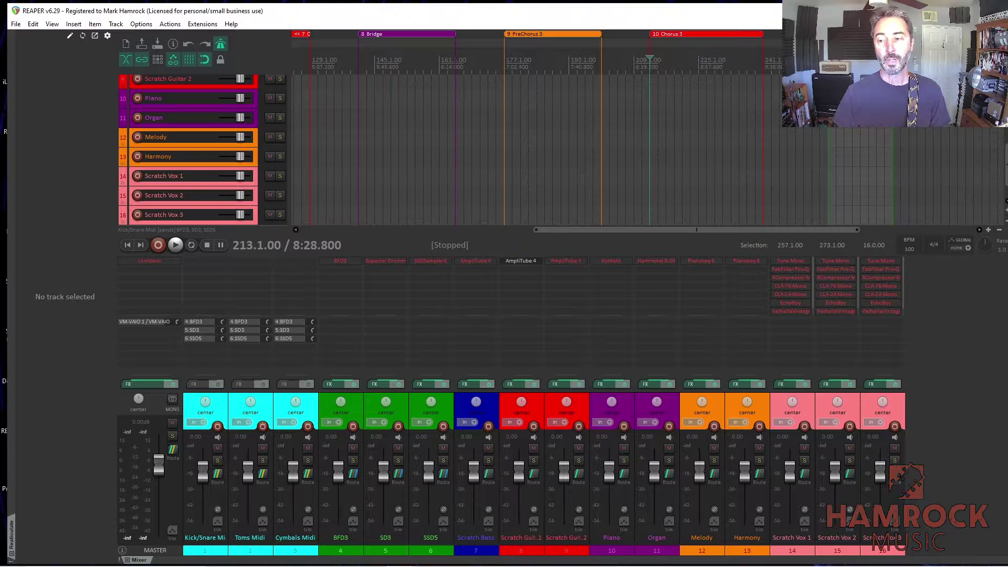
left_click(910, 248)
Step: Enter 70 as the project tempo in the transport BPM field
type("70")
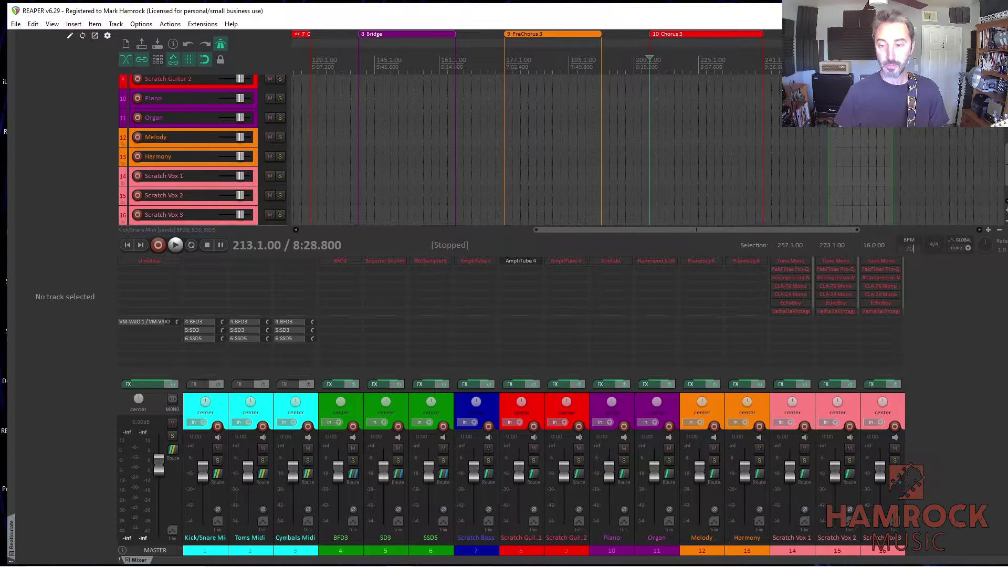
key("Return")
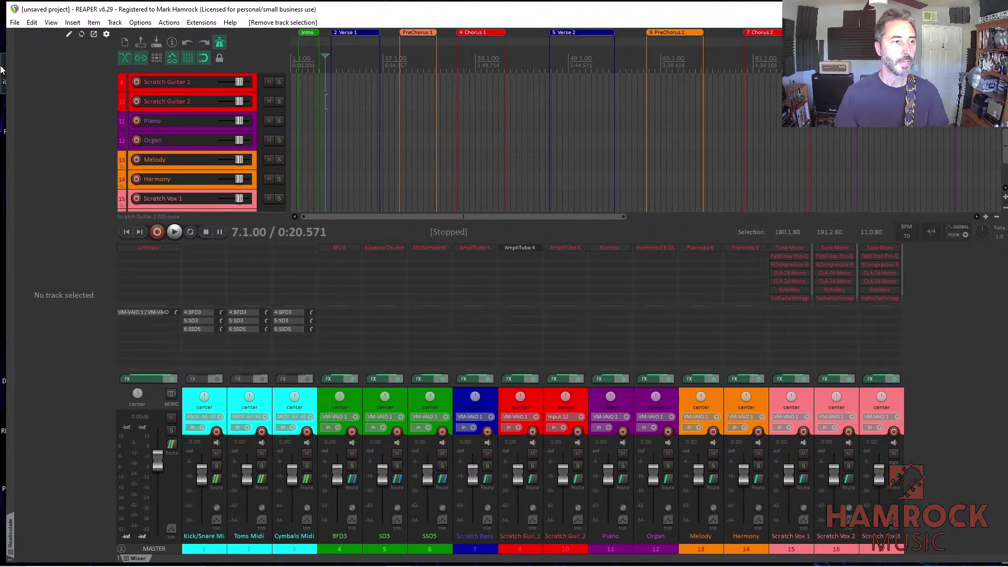
Step: Make a Desktop folder 'New Song' and save the project inside as 'New Song'
left_click(14, 23)
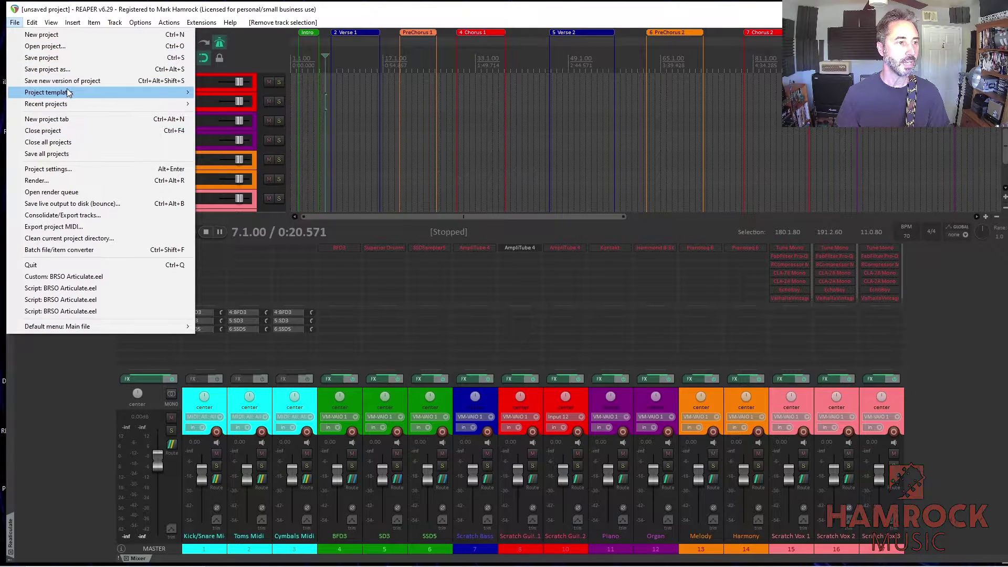
left_click(66, 69)
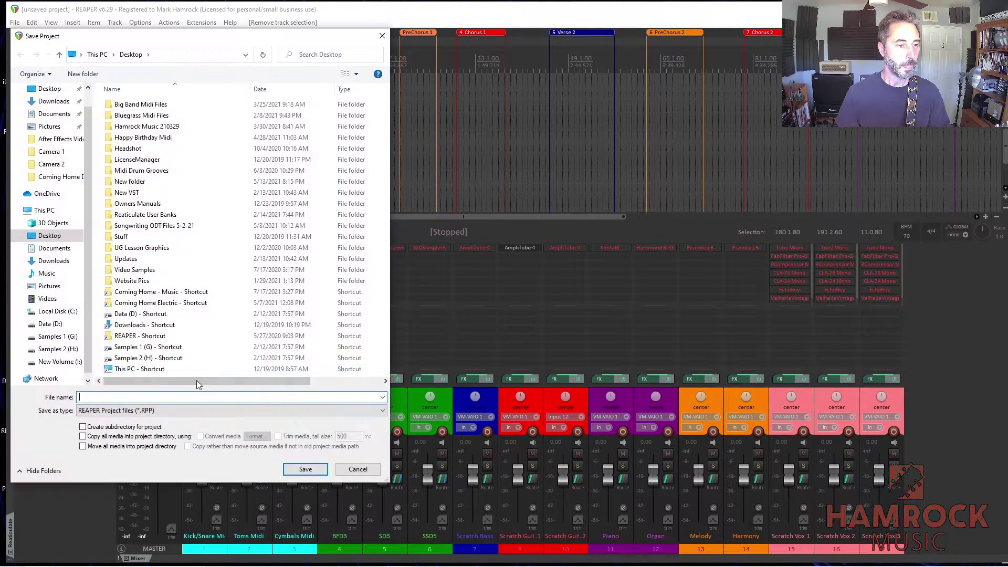
left_click(83, 73)
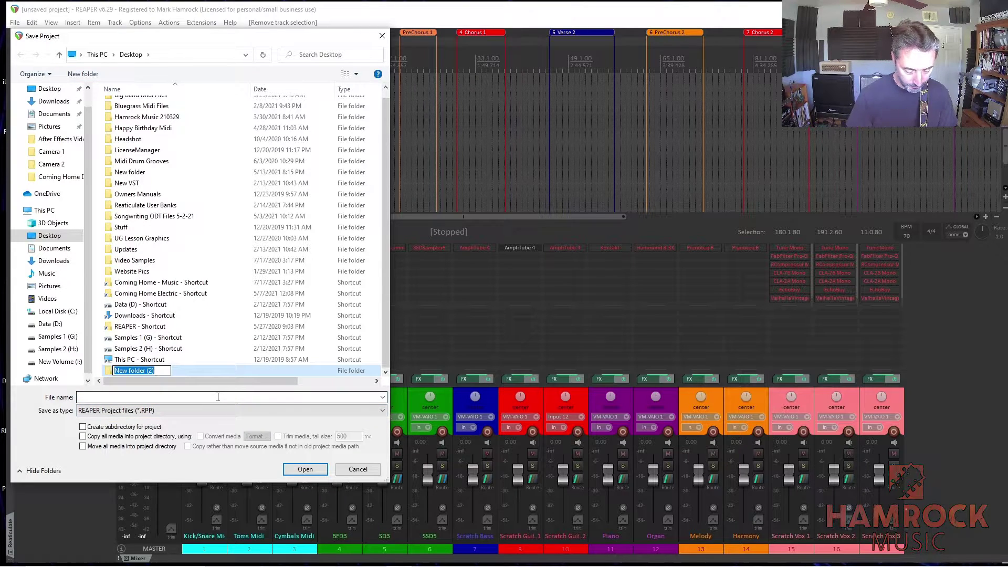
type("New Song")
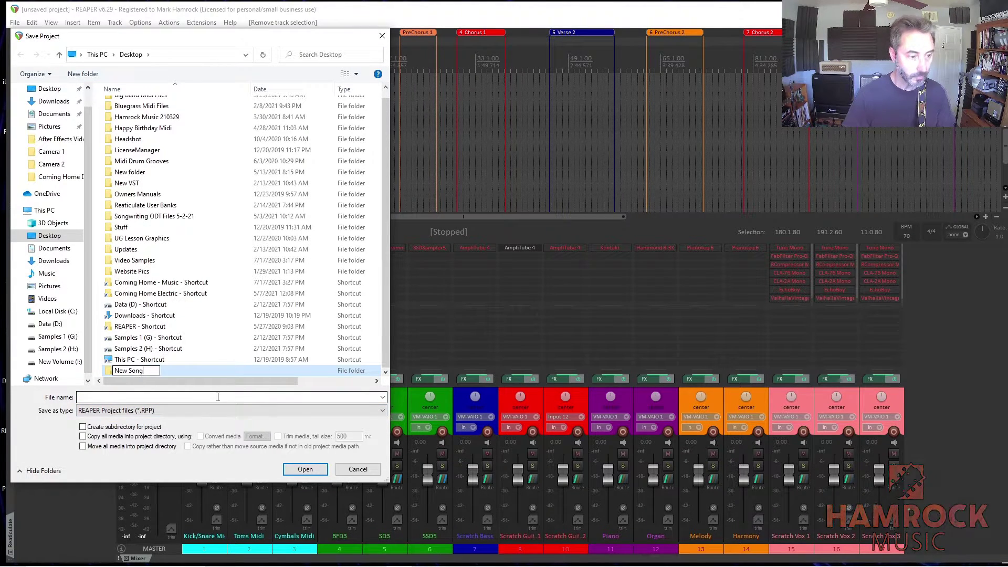
left_click_drag(143, 370, 107, 370)
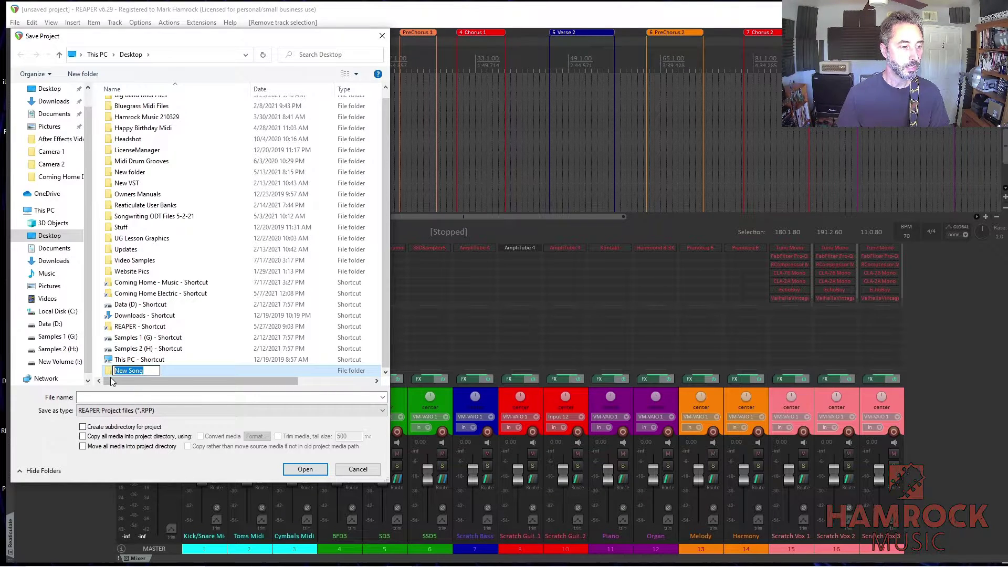
key("Return")
key("Return")
left_click(127, 397)
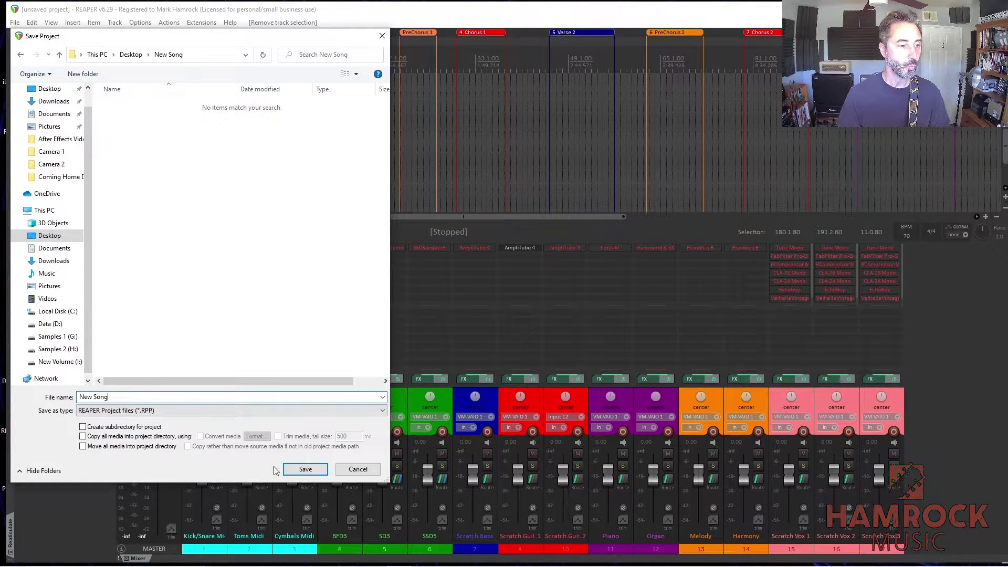
left_click(298, 469)
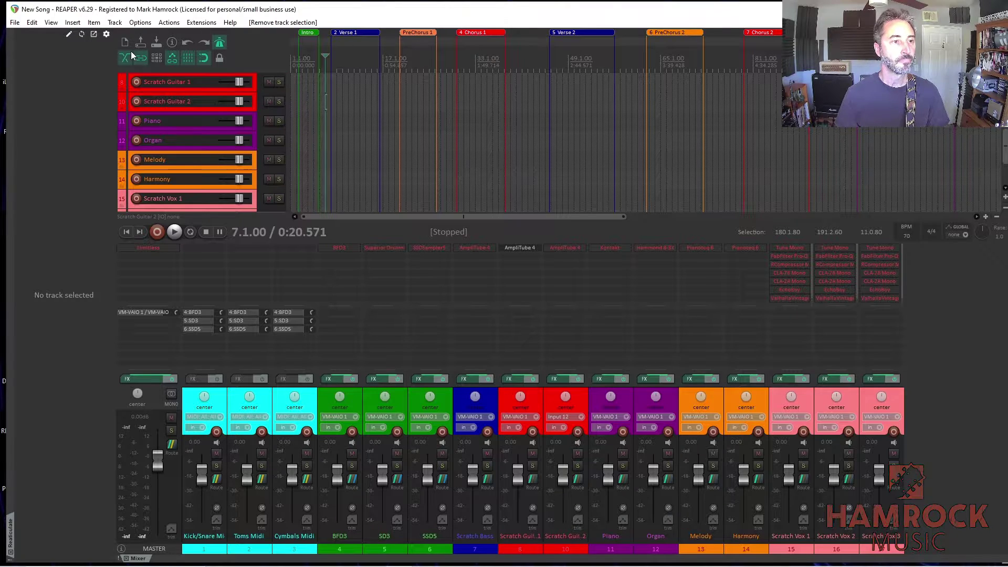
Step: Resize track heights, zoom to the song start, and record-arm Scratch Guitar 1
key("Page_Up")
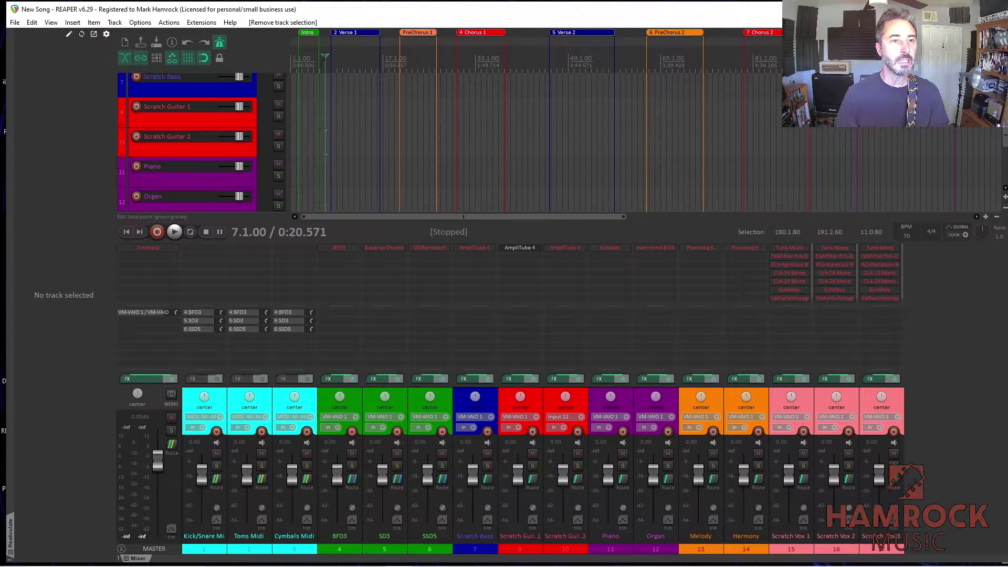
key("Page_Down")
scroll(337, 48, "up", 3)
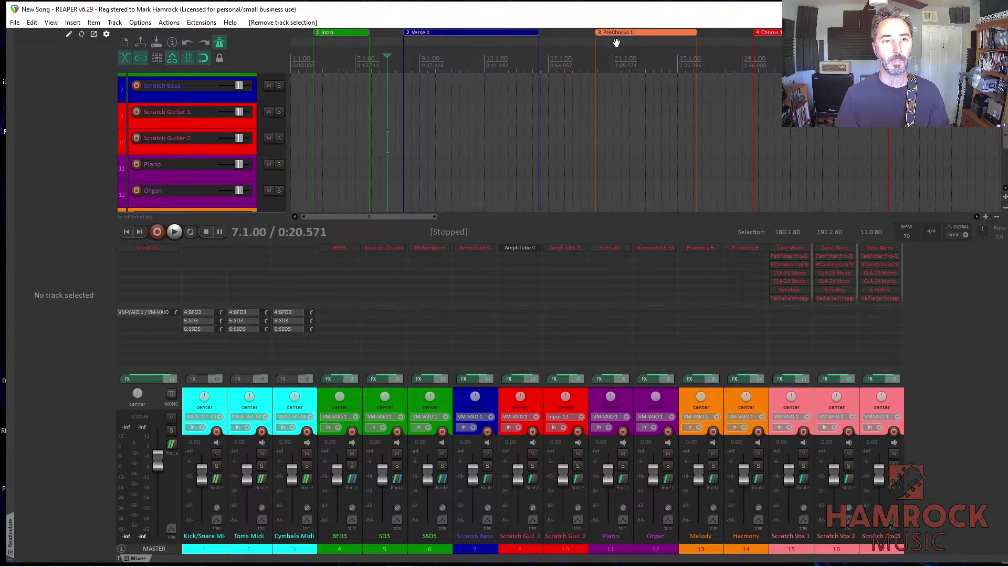
left_click(136, 111)
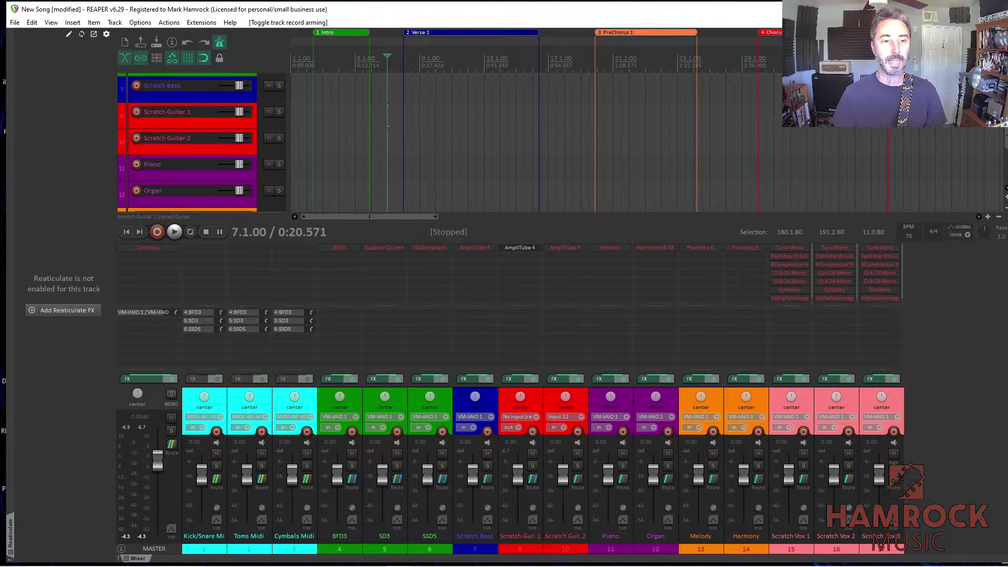
left_click(533, 432)
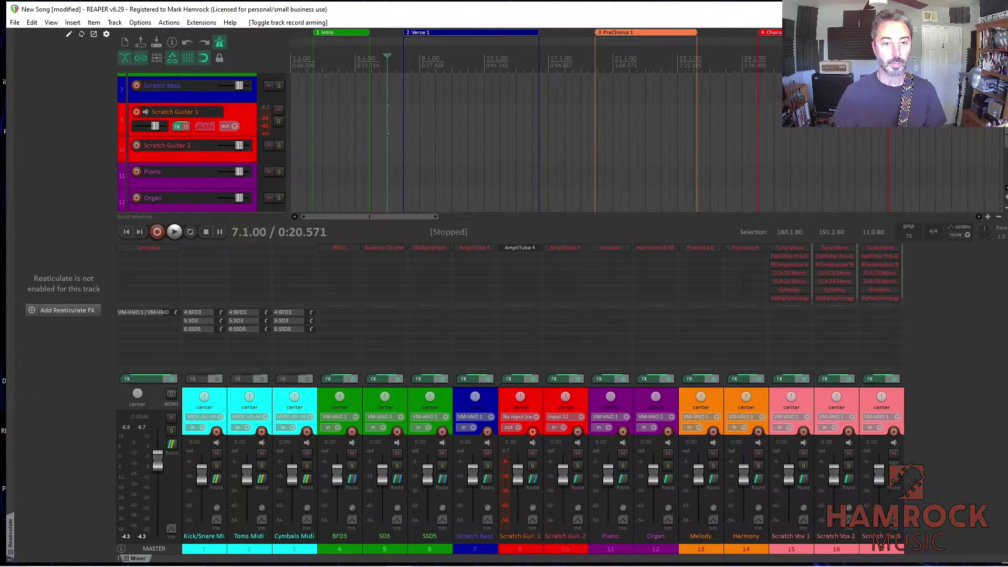
Step: Record a scratch guitar take on Scratch Guitar 1 around bar 7 and keep the file
key("ctrl+r")
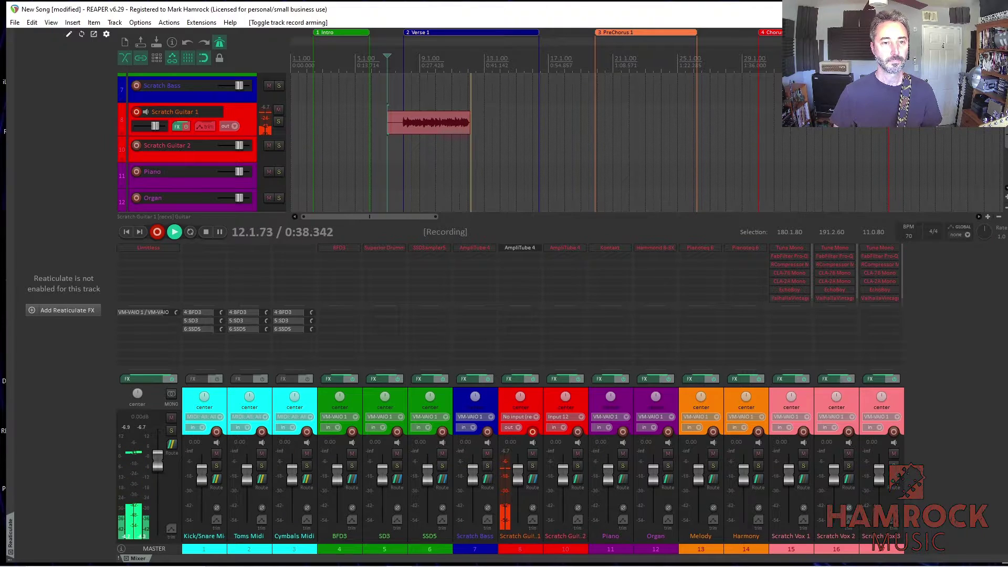
key("space")
key("Return")
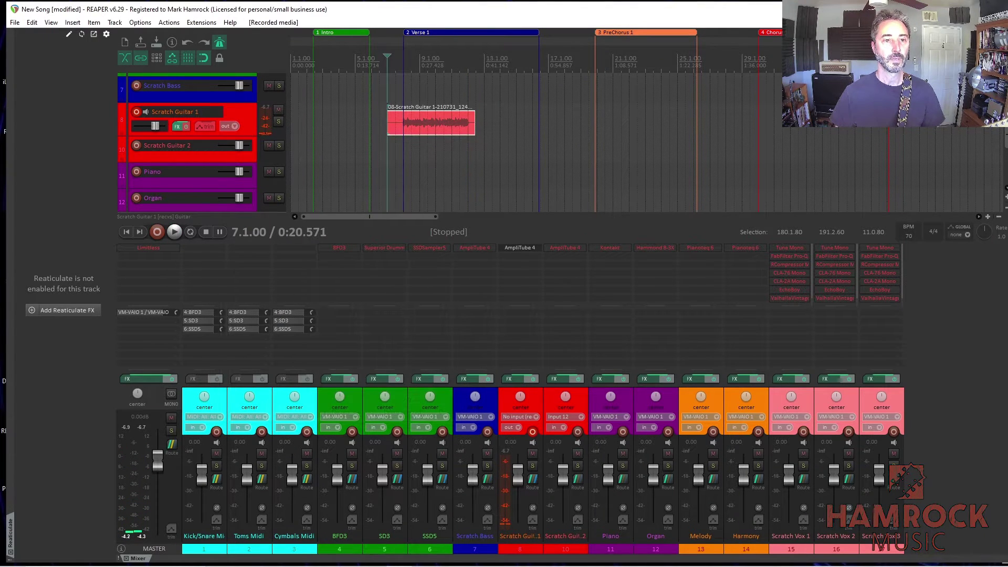
left_click(674, 32, "alt")
Step: Record a second guitar take on Scratch Guitar 1 from bar 29 and keep it
left_click(744, 58)
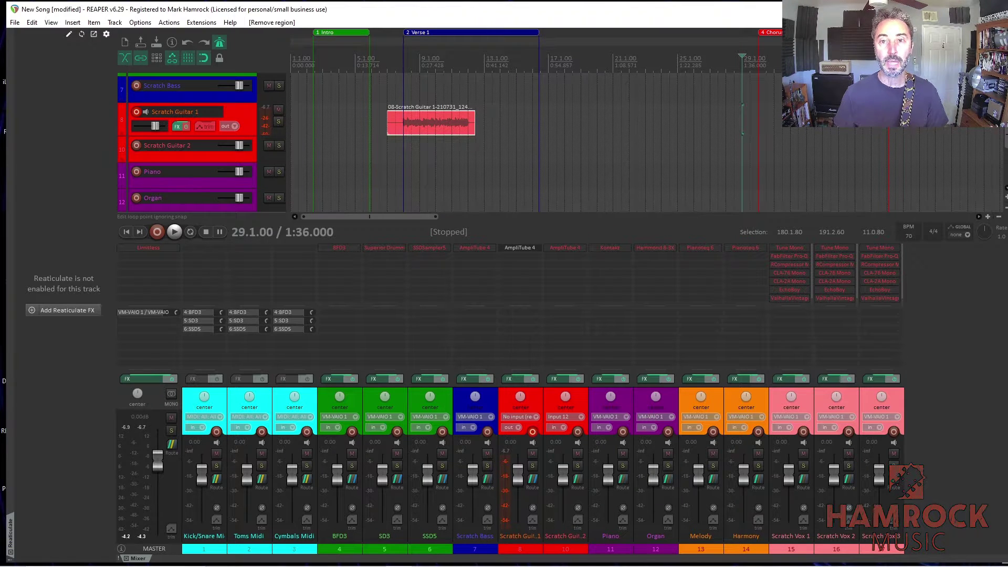
key("ctrl+r")
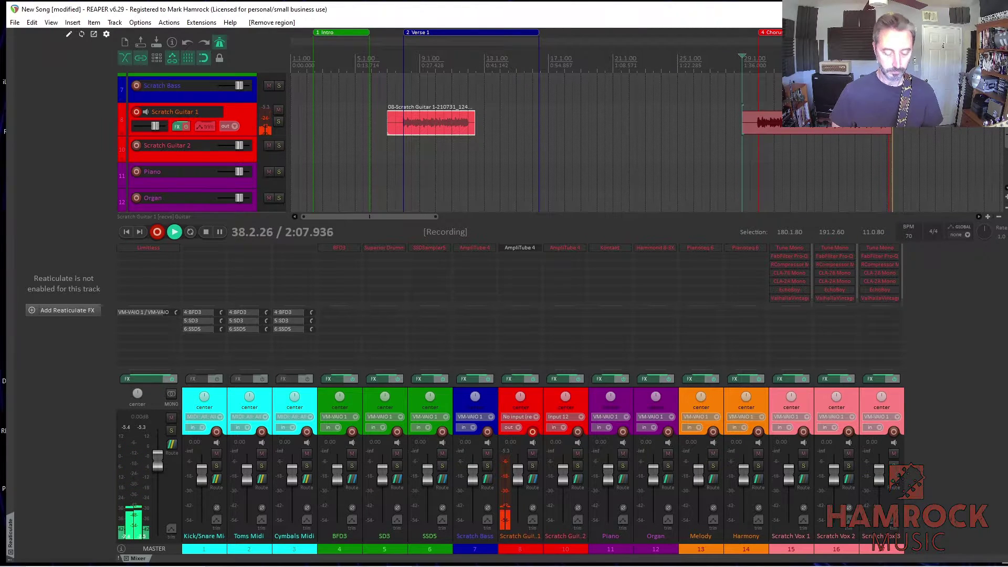
key("space")
key("Return")
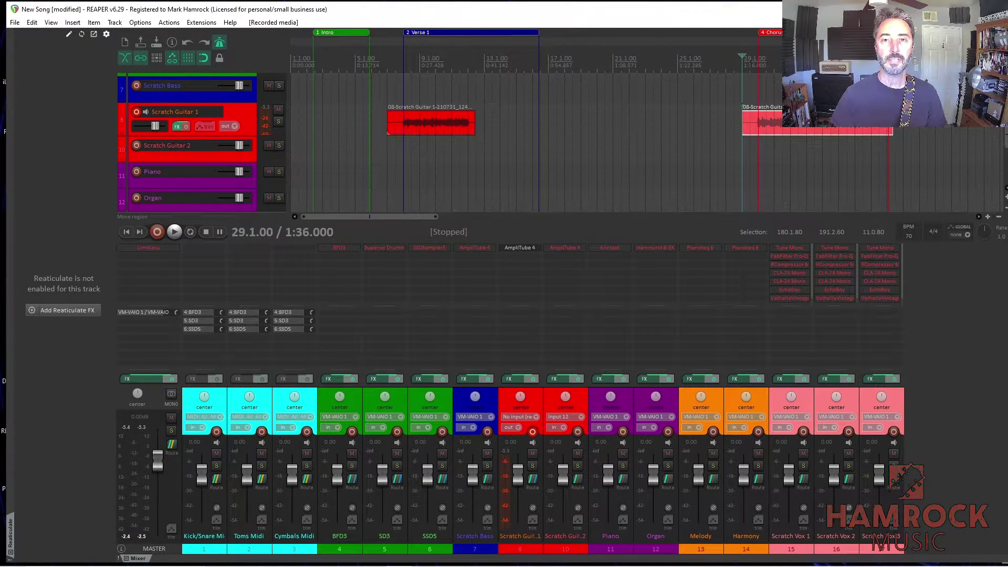
left_click_drag(386, 215, 654, 225)
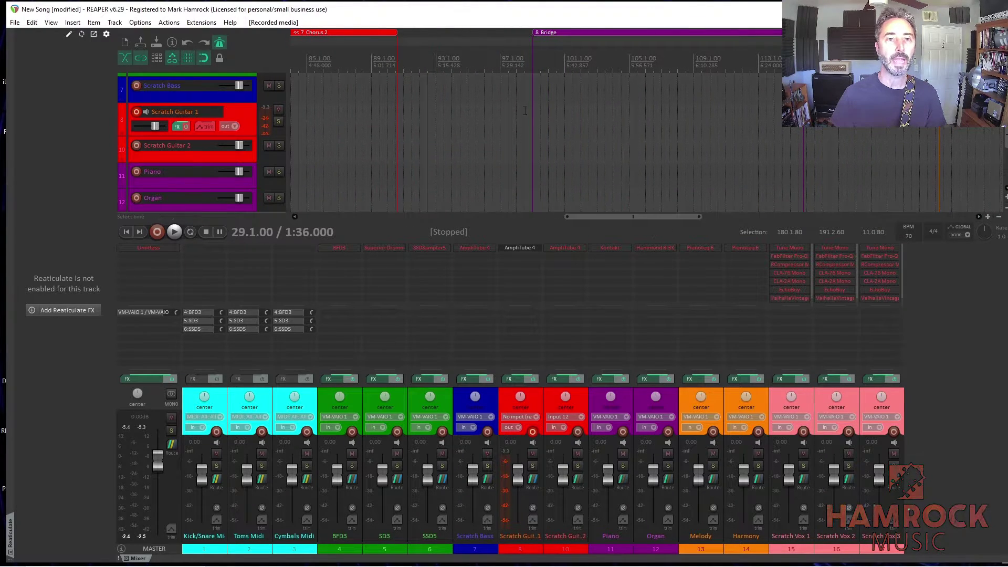
Step: Record a third guitar take from bar 98 across the Bridge and keep the file
left_click(517, 65)
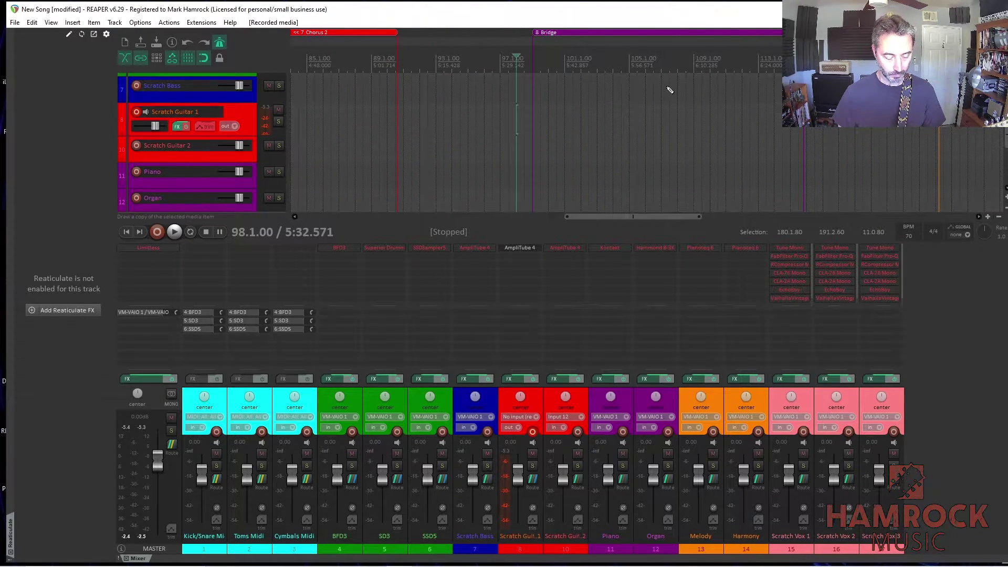
key("ctrl+r")
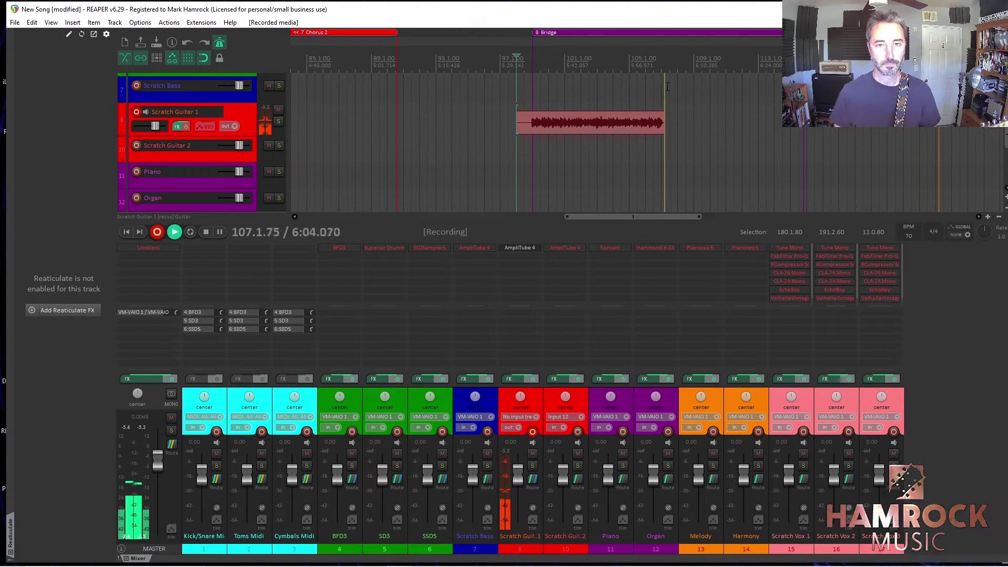
key("space")
key("Return")
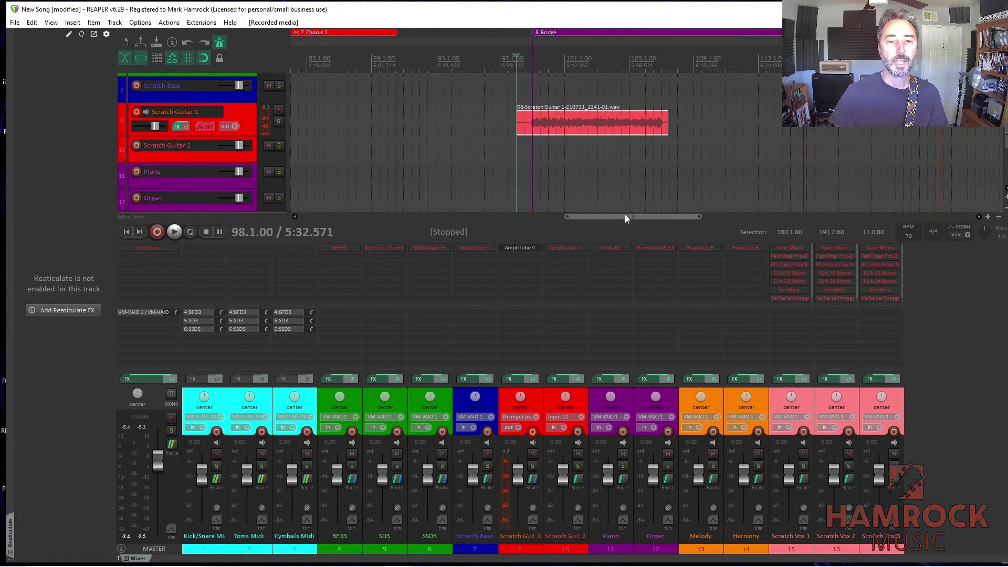
left_click_drag(625, 215, 459, 216)
Step: Hide the mixer and disarm Scratch Guitar 1
key("ctrl+m")
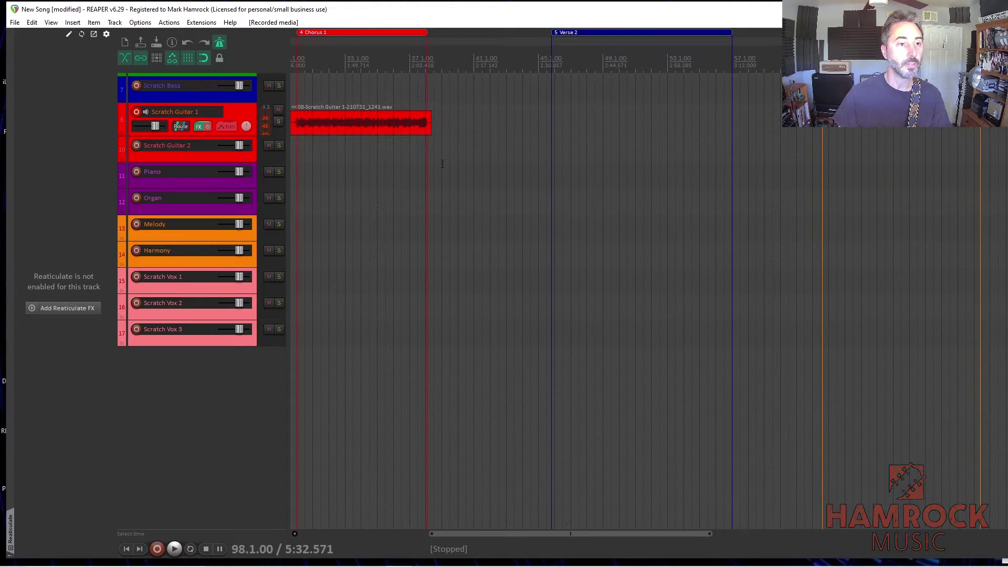
scroll(406, 175, "up", 2, "ctrl")
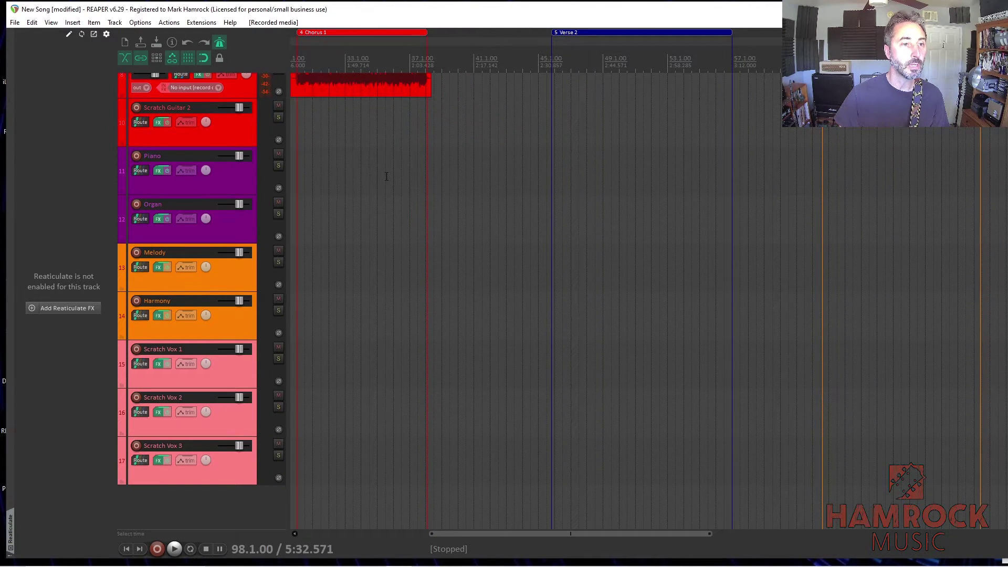
left_click(246, 96)
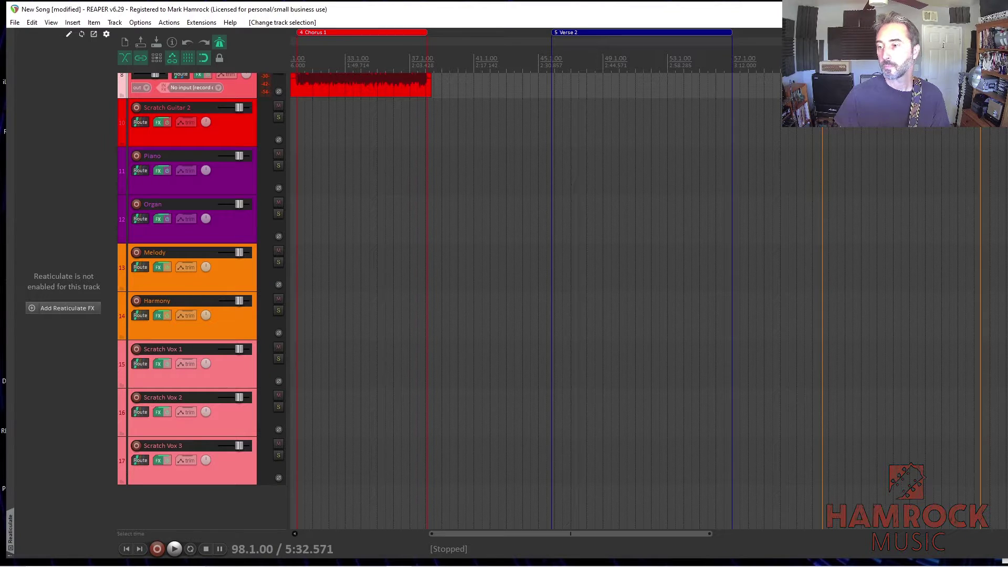
scroll(524, 291, "up", 3)
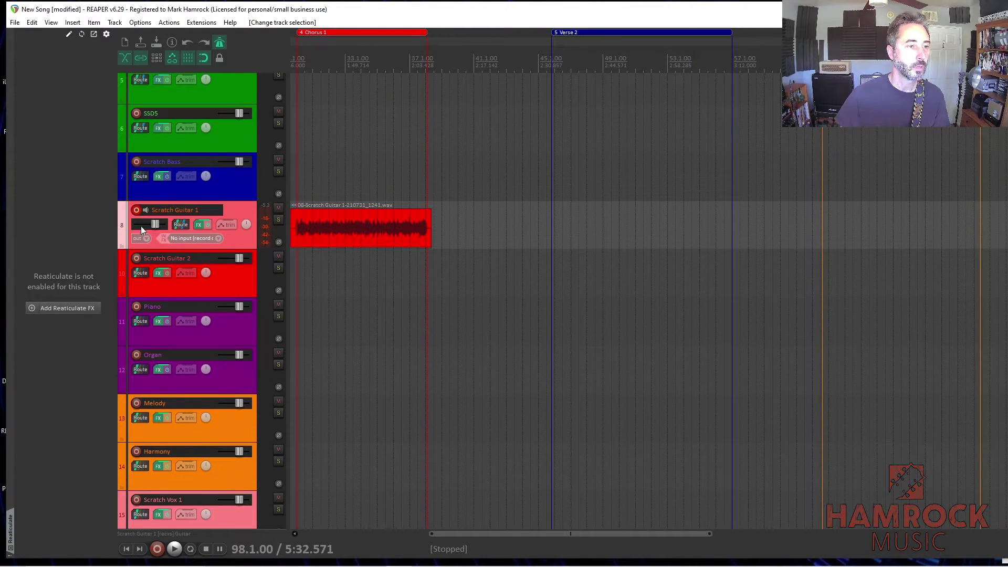
left_click(139, 211)
Step: Trim the first guitar take down to a single loop starting at the verse
left_click_drag(641, 535, 355, 531)
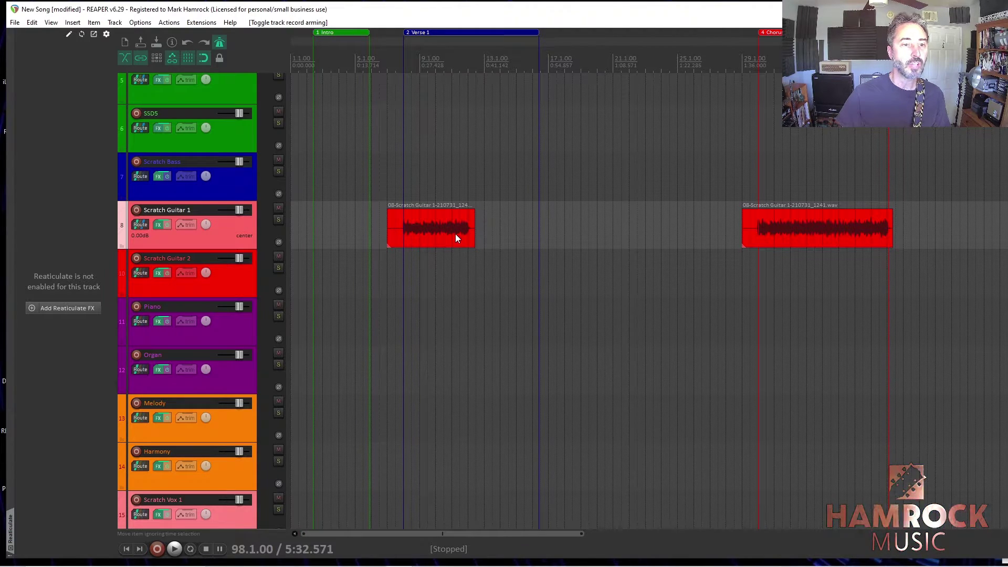
left_click_drag(388, 219, 404, 219)
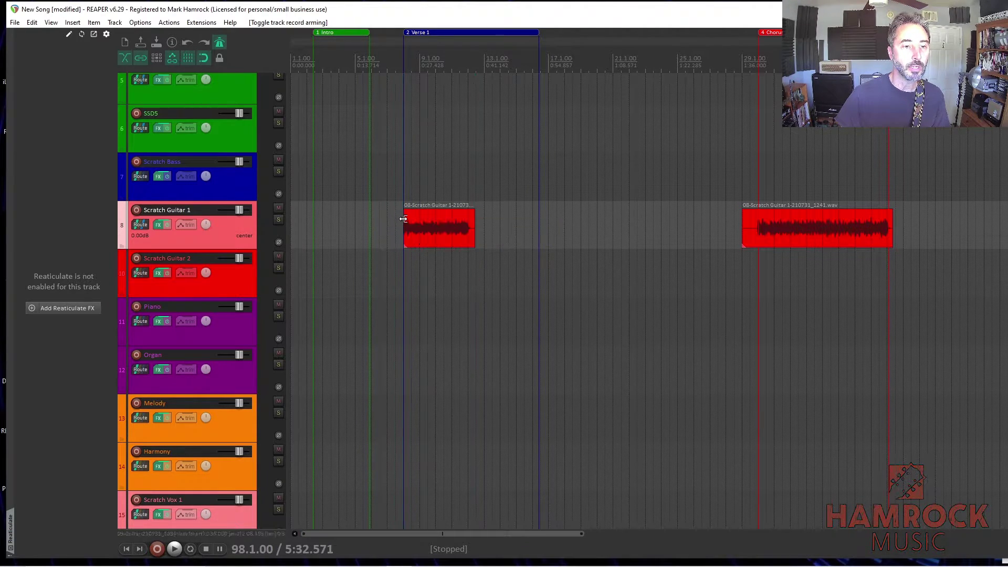
left_click_drag(475, 219, 472, 219)
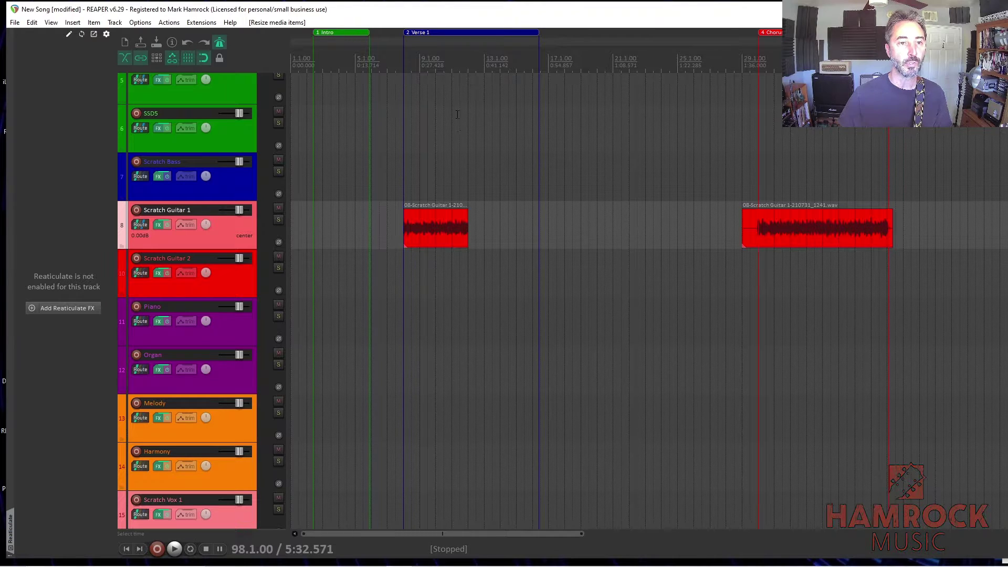
left_click_drag(418, 193, 441, 228)
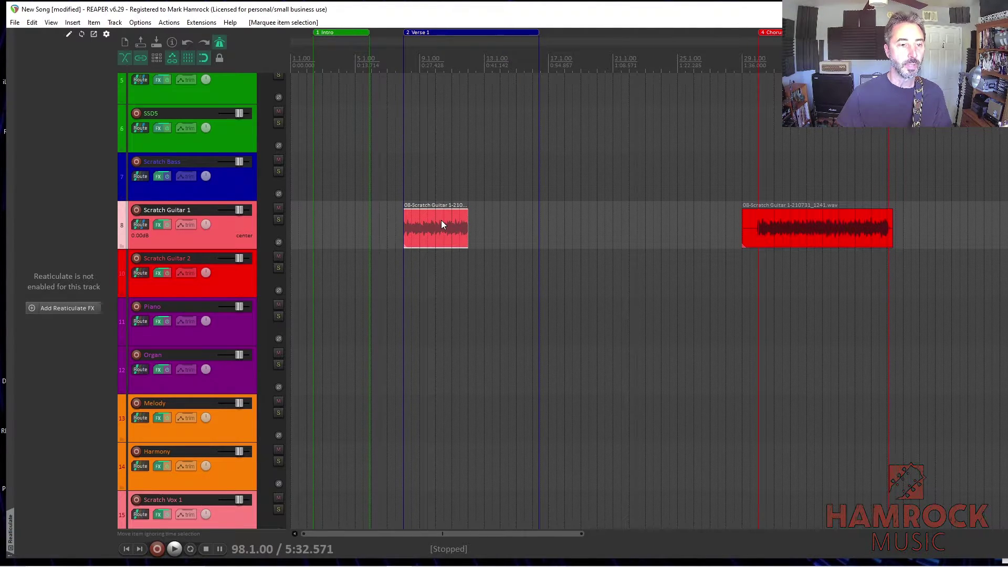
Step: Paste two loop copies into the Intro and make the Intro meet Verse 1
left_click(314, 64)
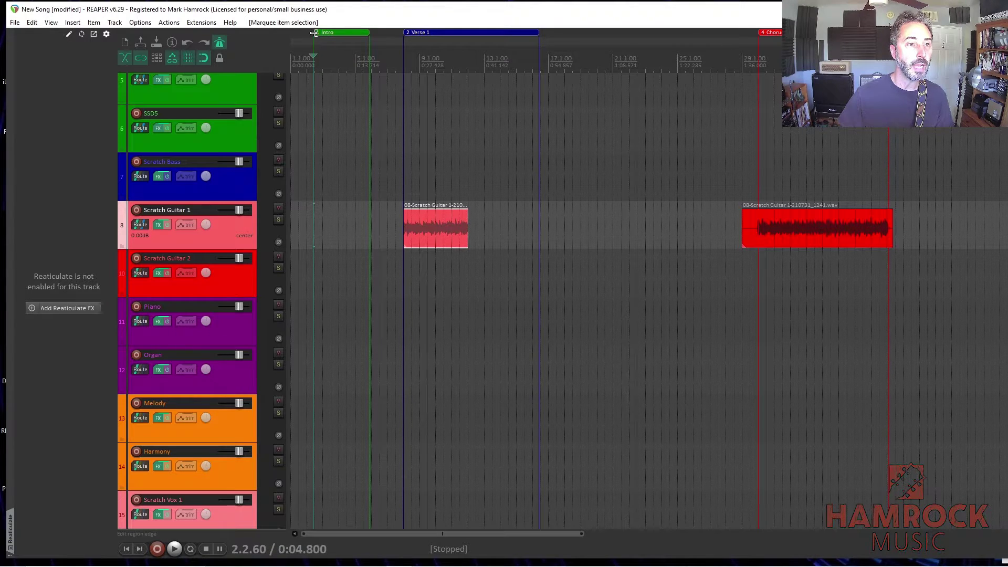
left_click_drag(314, 33, 316, 33)
left_click(318, 61)
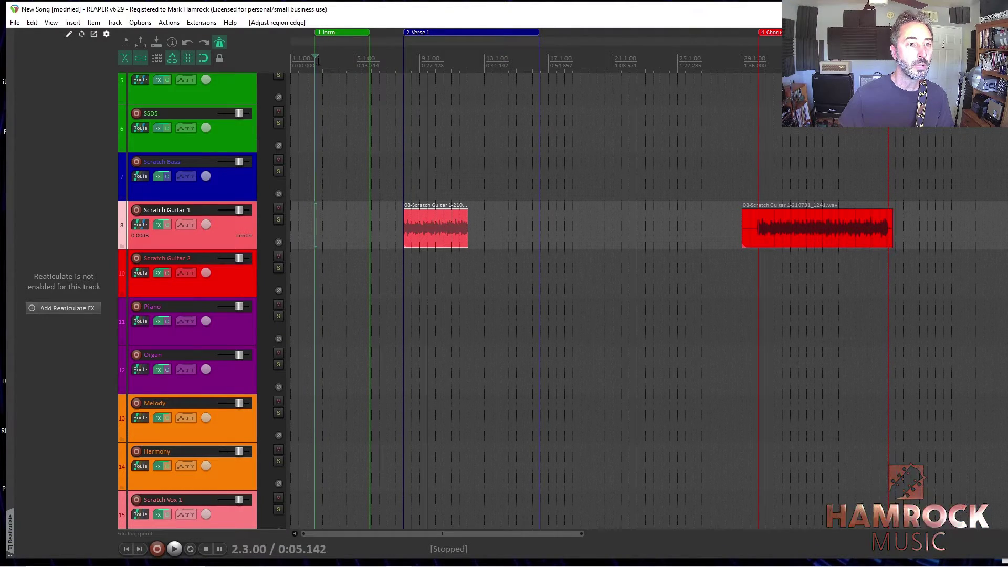
key("ctrl+v")
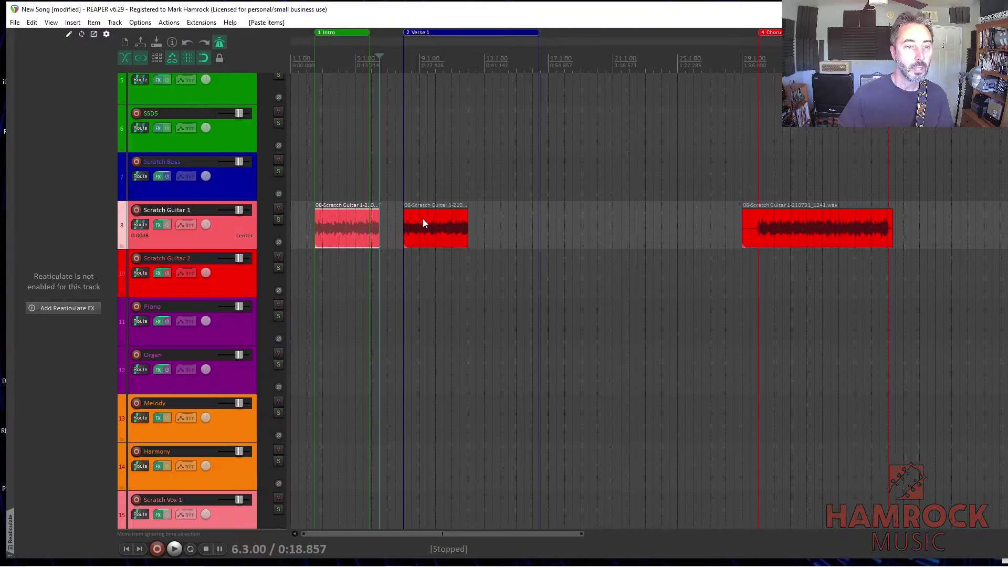
left_click_drag(424, 223, 528, 224)
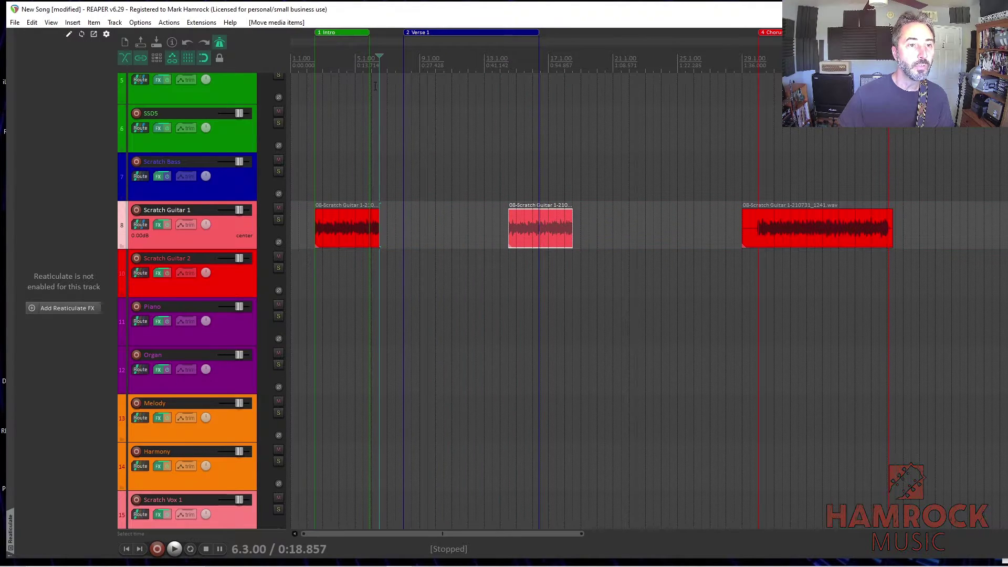
key("ctrl+v")
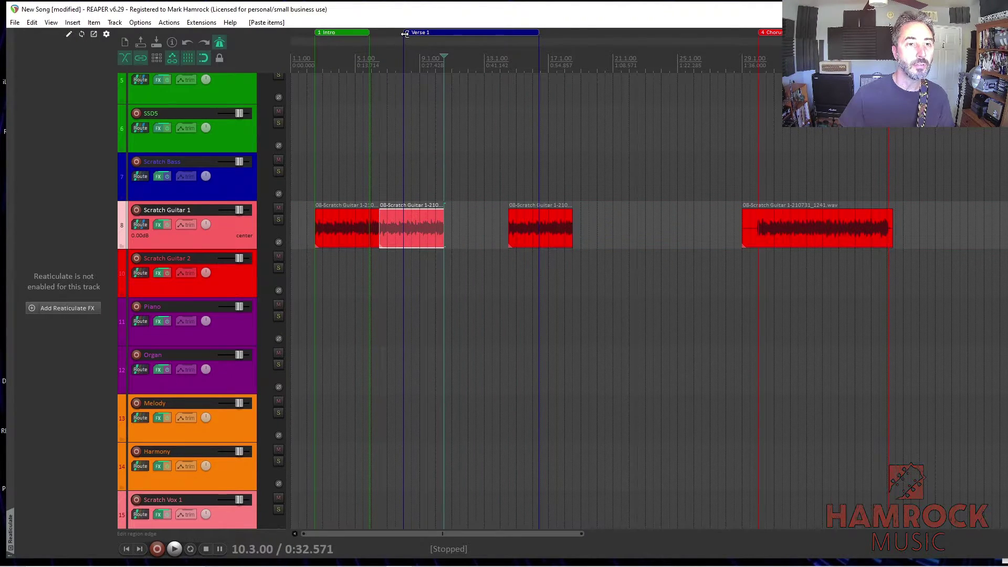
left_click_drag(405, 34, 445, 33)
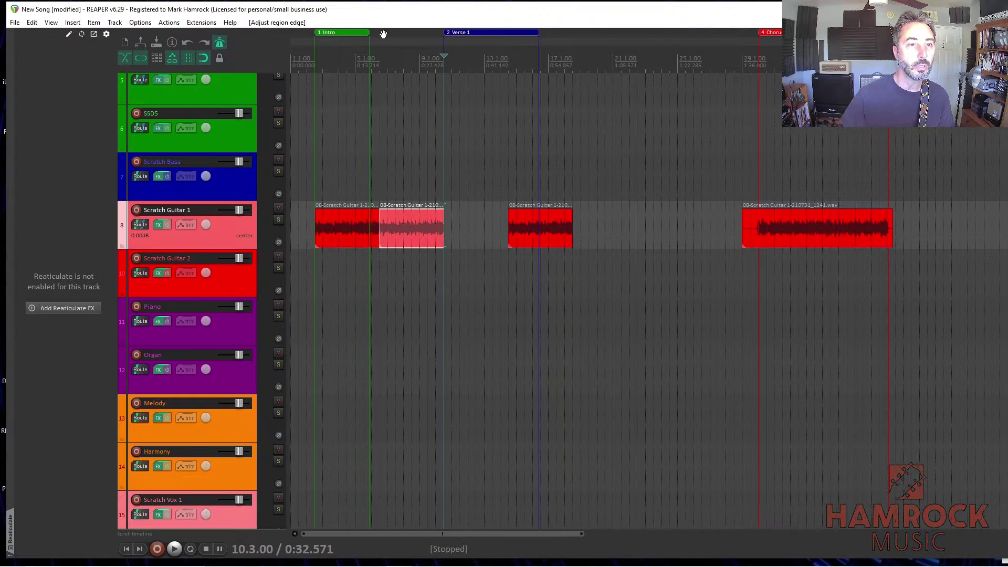
left_click_drag(369, 33, 444, 33)
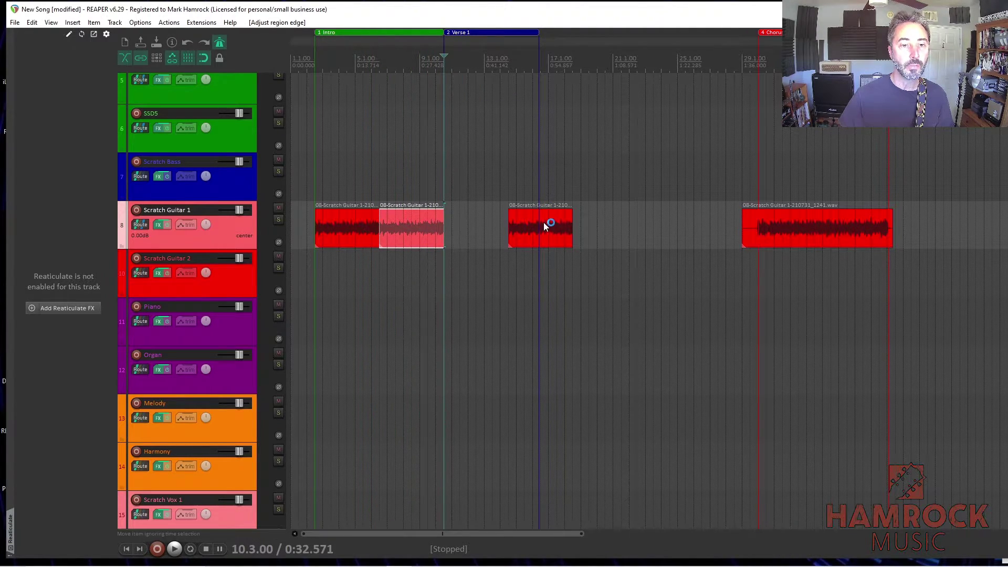
Step: Fill Verse 1 with back-to-back loop copies and extend the region to their end
left_click_drag(544, 222, 477, 226)
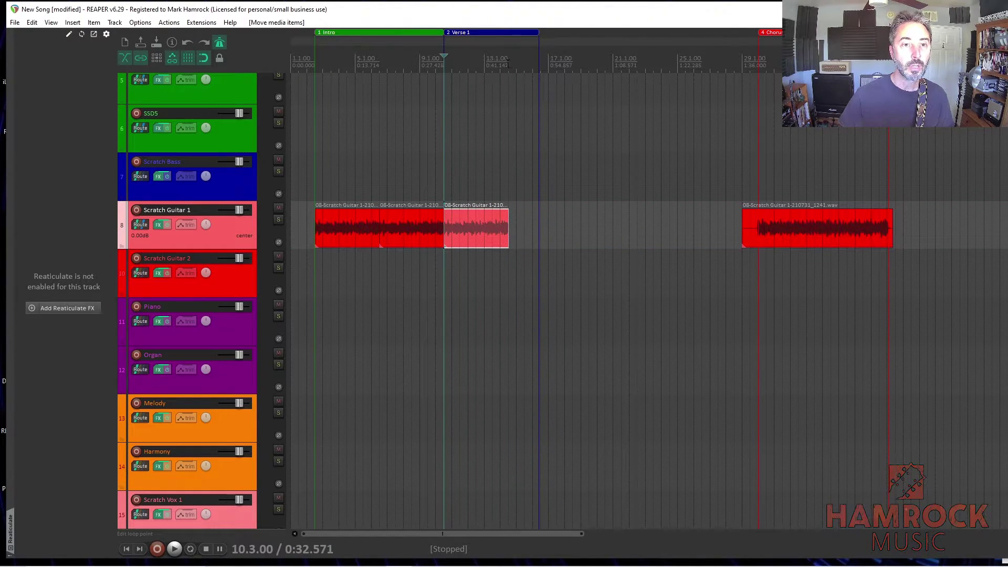
key("ctrl+v")
key("ctrl+v")
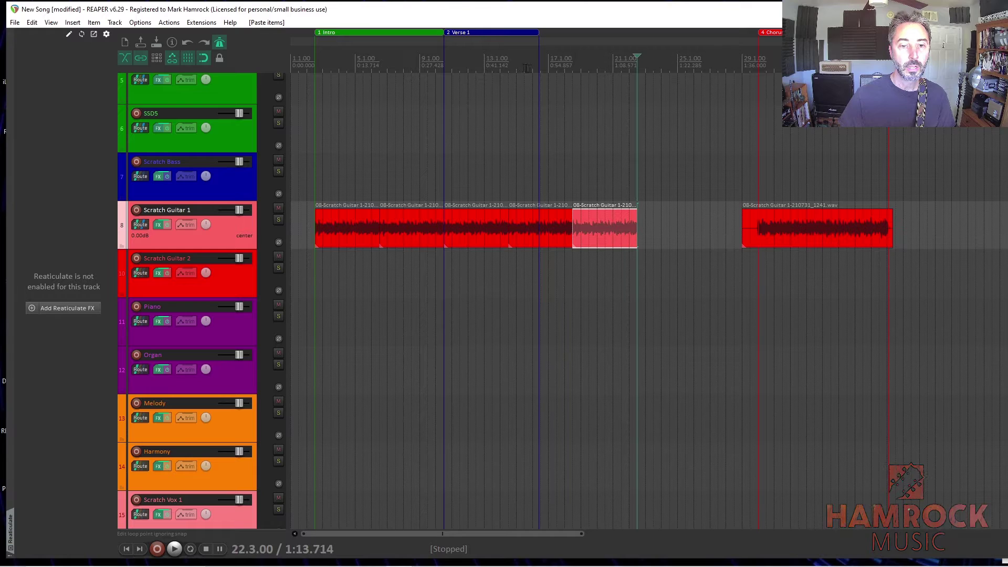
key("ctrl+v")
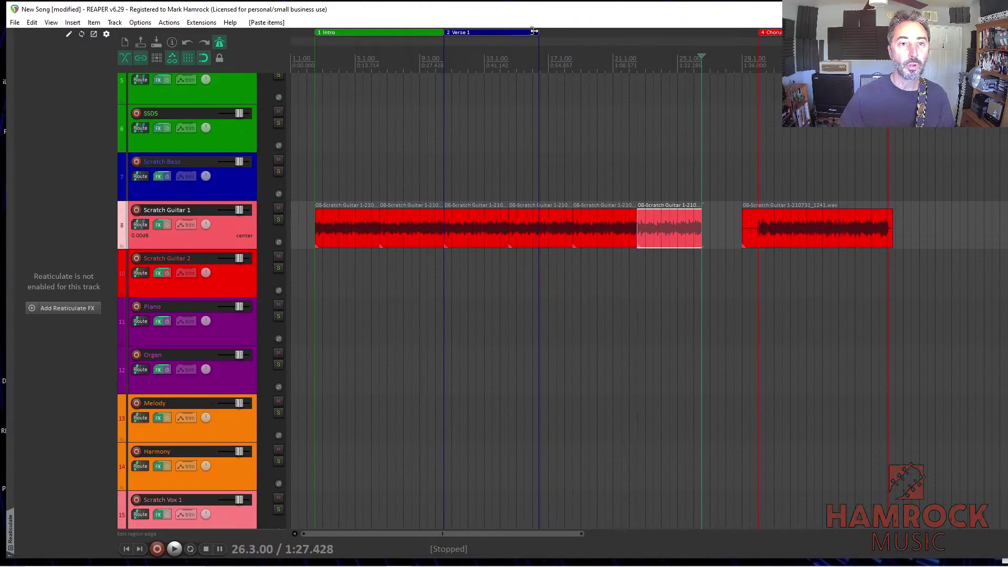
left_click_drag(533, 31, 702, 30)
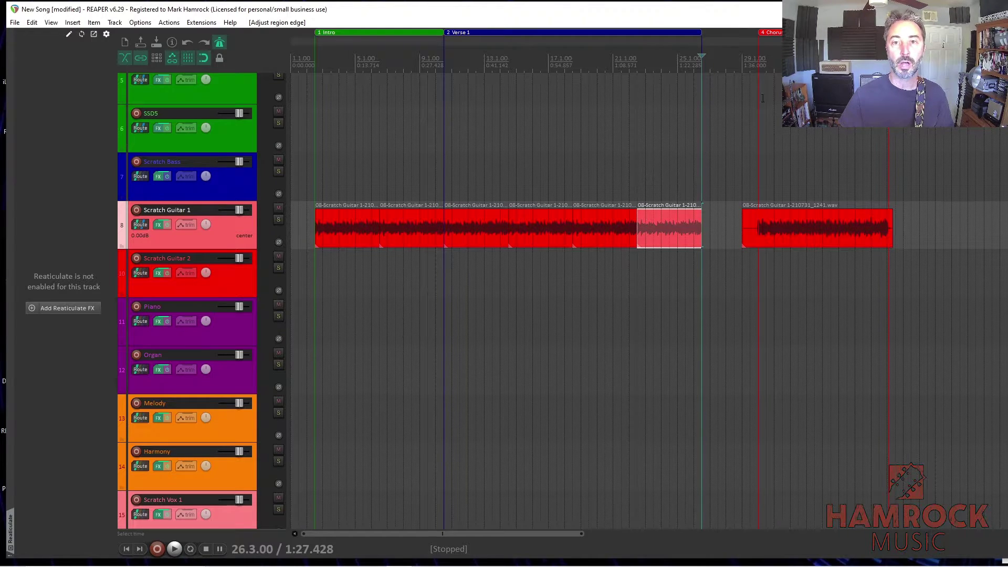
Step: Start Chorus 1 at Verse 1's end and fit the chorus take to that region
left_click_drag(761, 35, 701, 33)
mouse_move(745, 224)
left_mouse_down()
mouse_move(766, 228)
mouse_move(726, 226)
left_mouse_up()
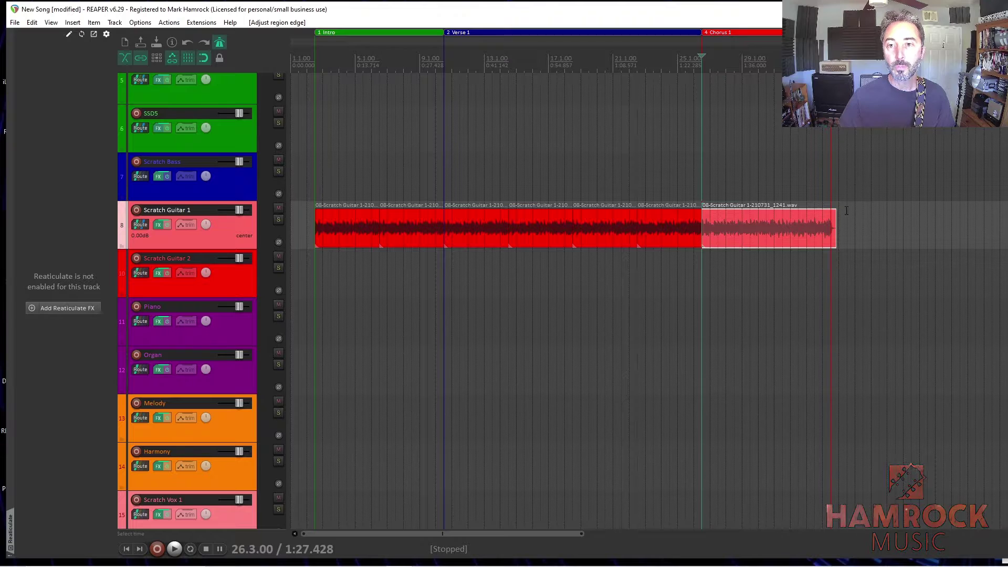
left_click_drag(836, 225, 831, 226)
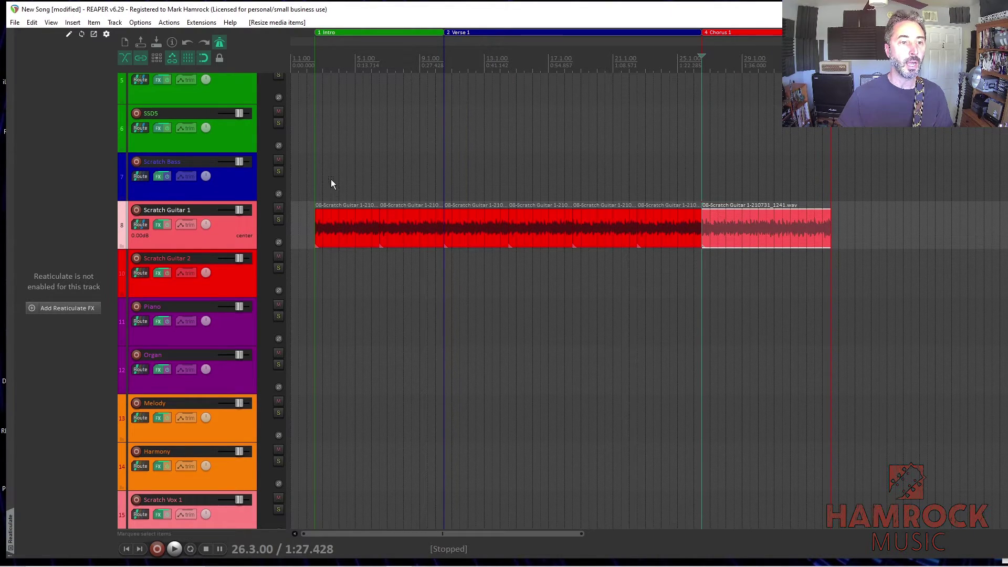
left_click(348, 229)
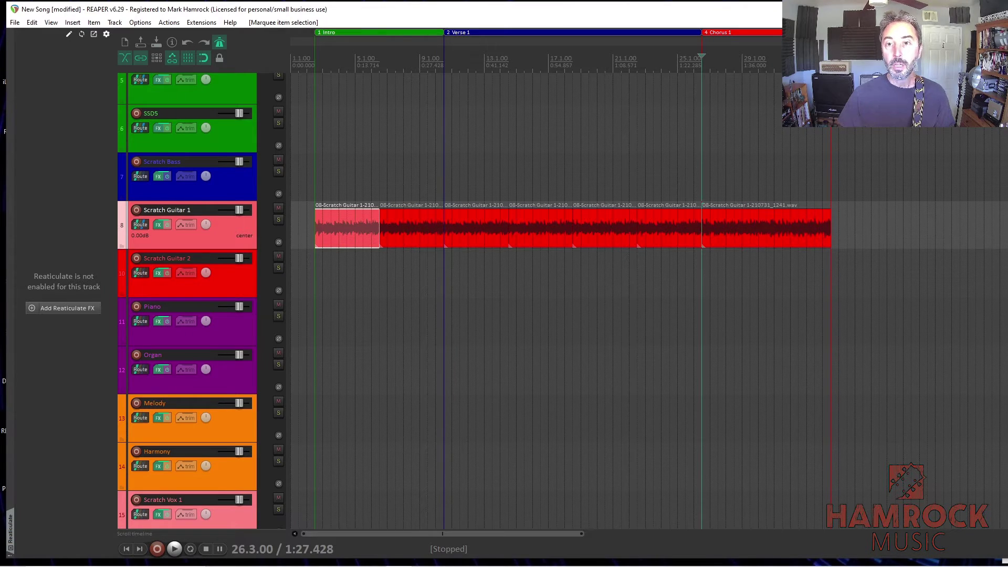
Step: Paste copies of the four Verse 1 guitar loops after the chorus take
key("End")
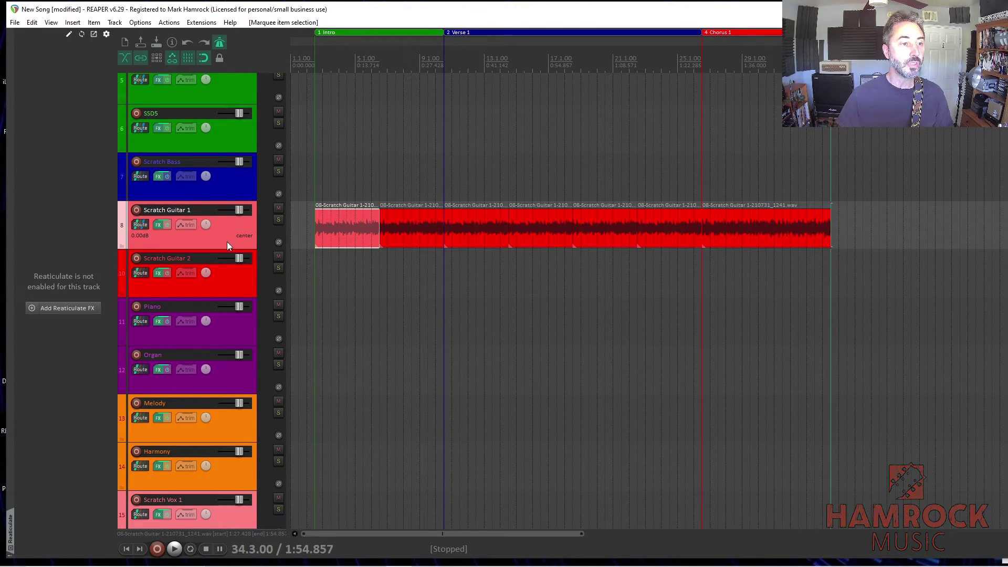
key("ctrl+v")
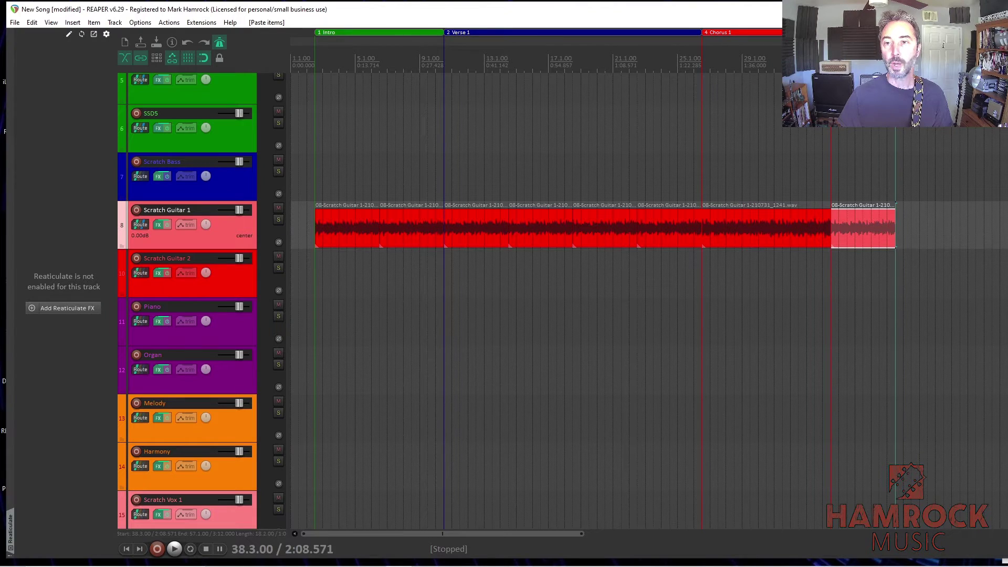
key("ctrl+z")
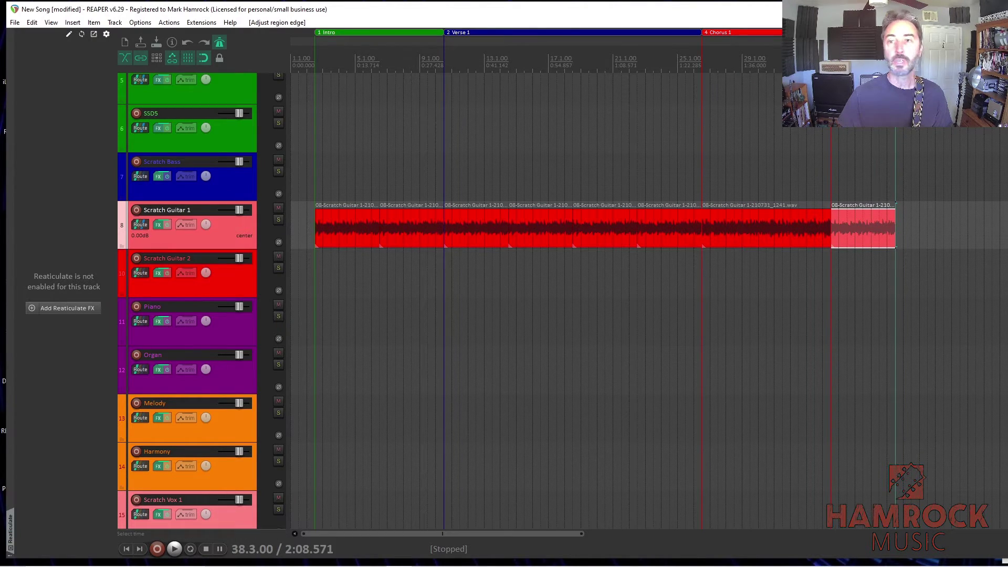
left_click_drag(489, 167, 676, 239)
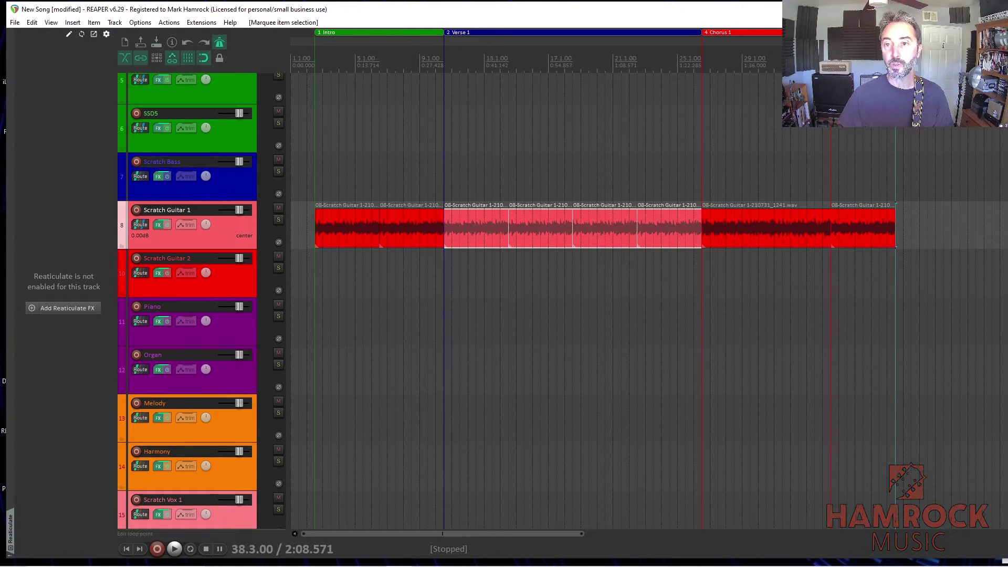
key("ctrl+v")
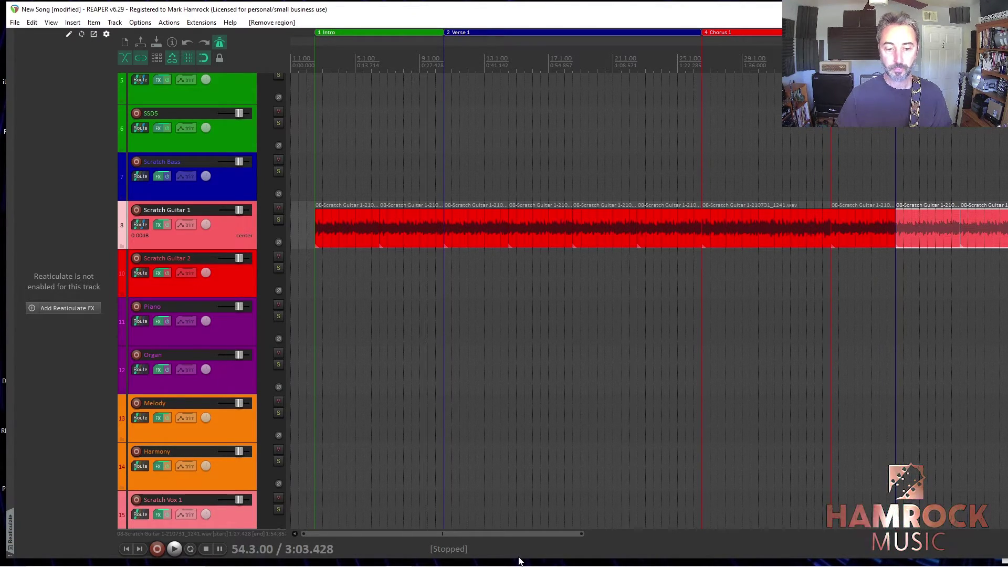
Step: Paste the chorus item after Verse 2 and resize Chorus 2 to end with it
left_click_drag(522, 534, 631, 538)
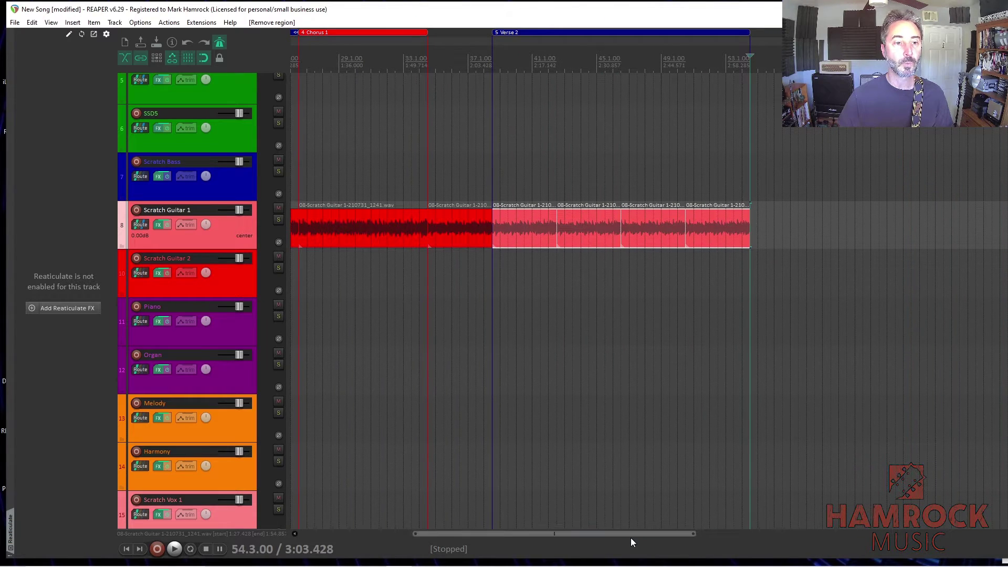
left_click_drag(345, 196, 365, 247)
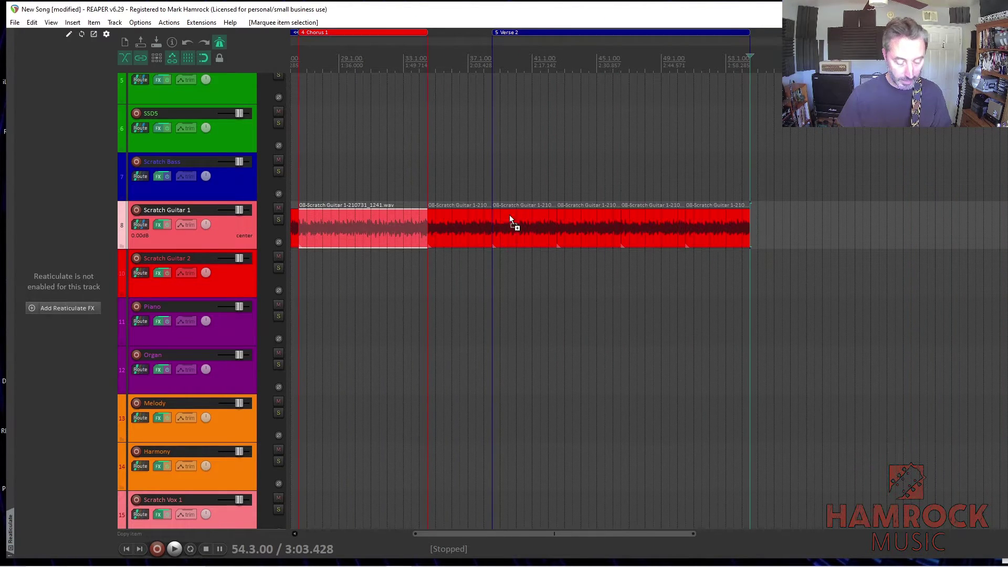
key("ctrl+v")
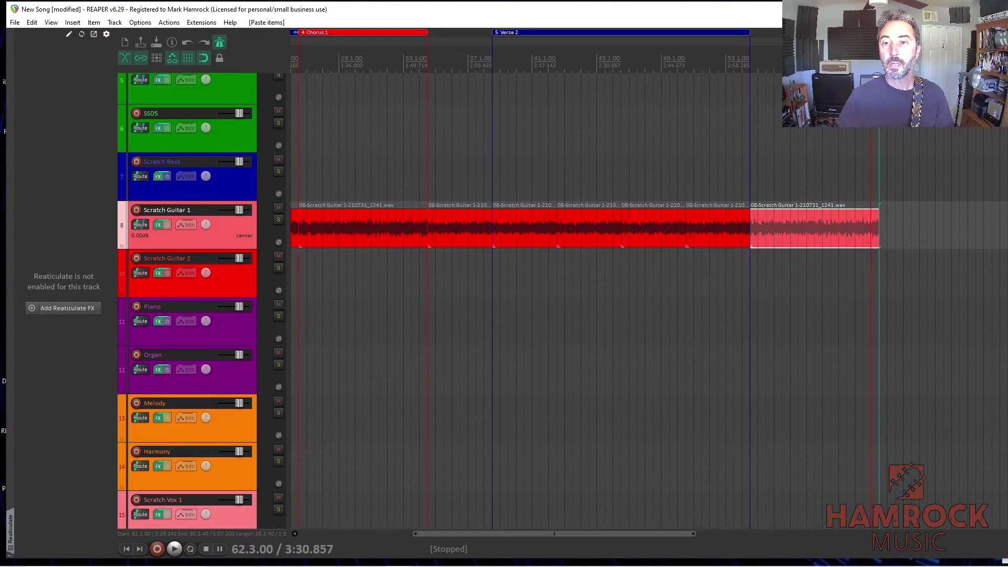
left_click_drag(871, 32, 871, 33)
left_click_drag(678, 533, 788, 534)
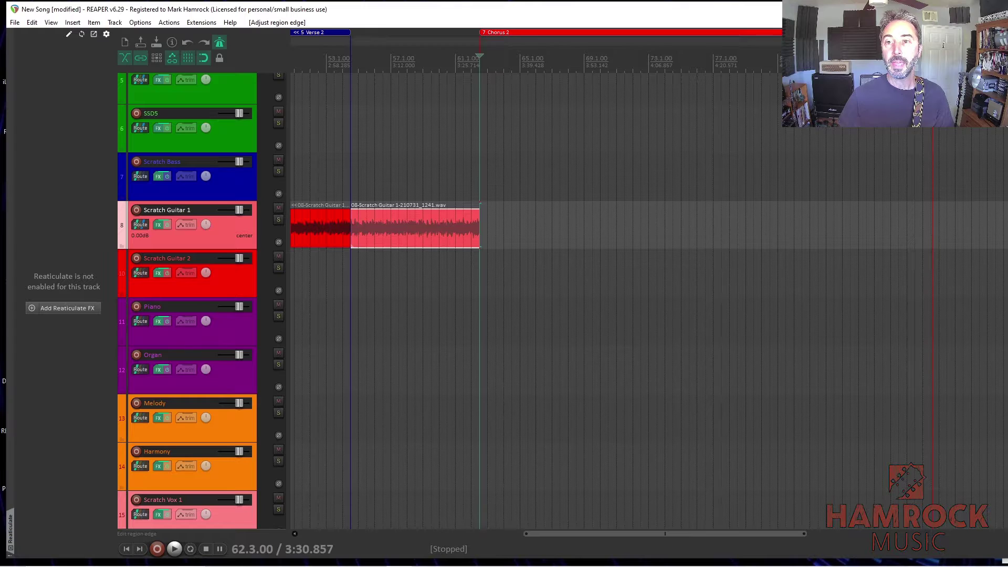
left_click_drag(933, 32, 737, 32)
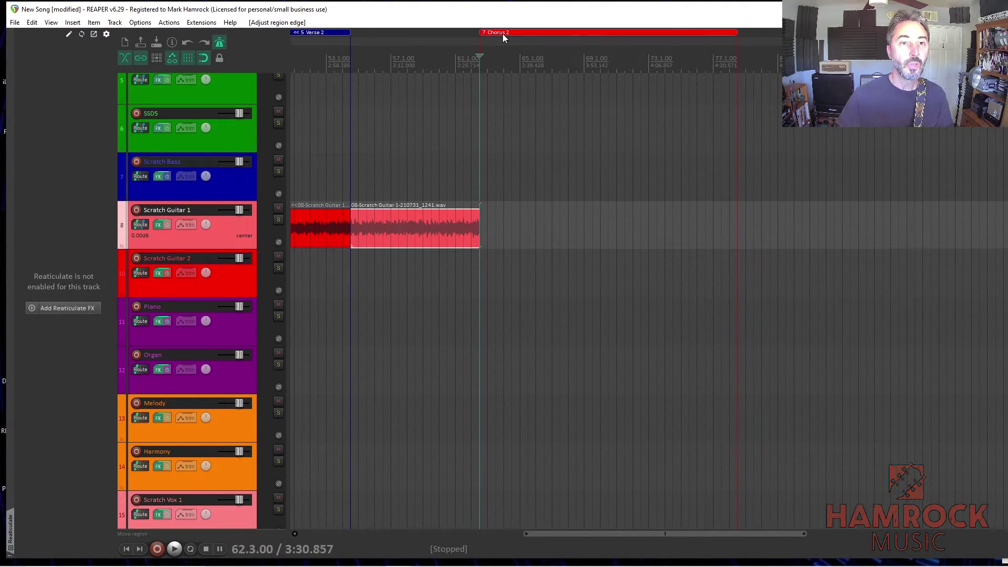
left_click_drag(480, 32, 351, 43)
left_click(737, 33)
left_click_drag(737, 32, 479, 32)
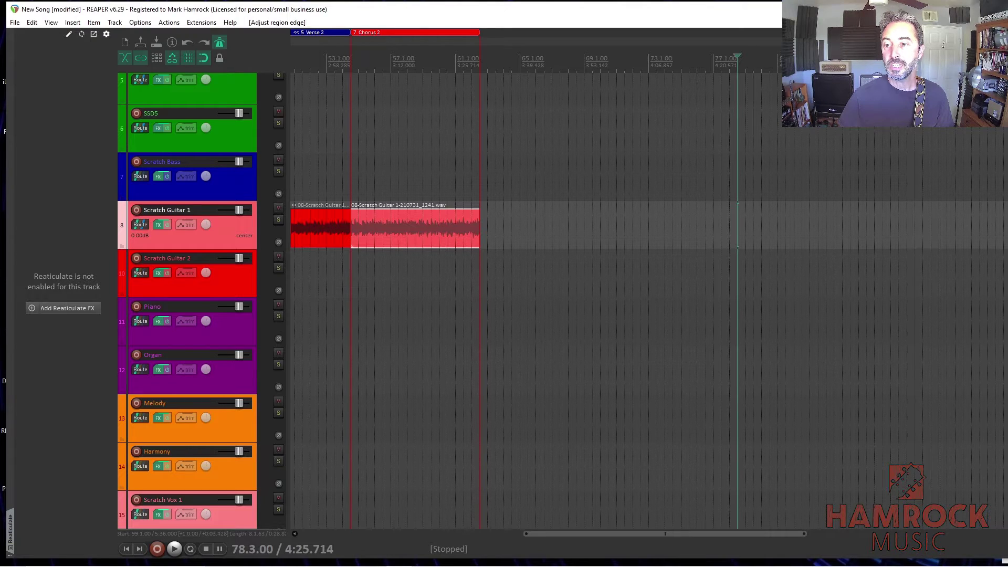
Step: Copy the chorus guitar item after Chorus 2 and draw a Bridge region over it
mouse_move(372, 225)
left_mouse_down()
mouse_move(558, 234)
mouse_move(502, 231)
left_mouse_up()
left_click_drag(788, 32, 479, 33)
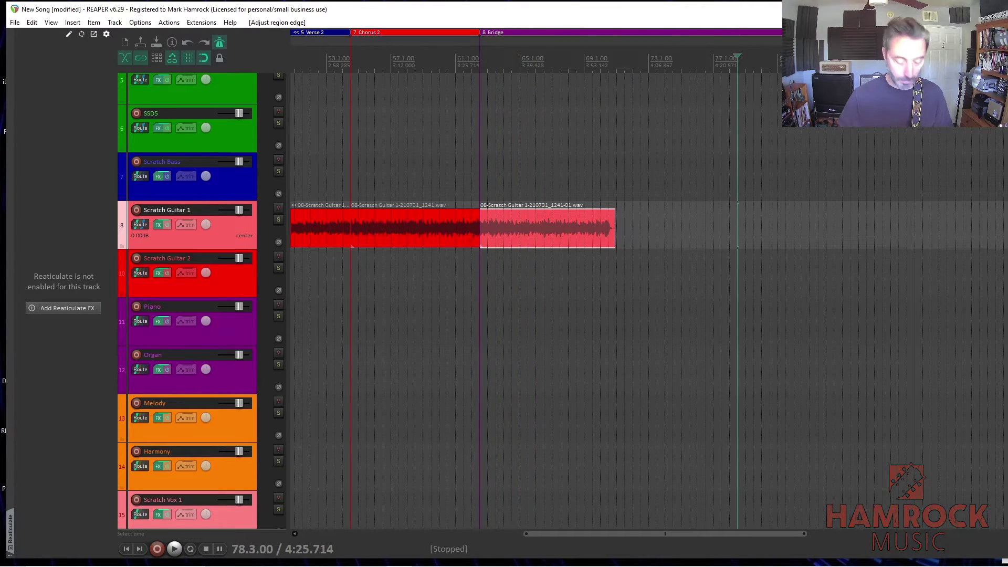
key("ctrl+d")
key("ctrl+d")
key("ctrl+d")
Step: Shorten the final guitar item under the Bridge and extend the Bridge region's end slightly
scroll(649, 368, "left", 10)
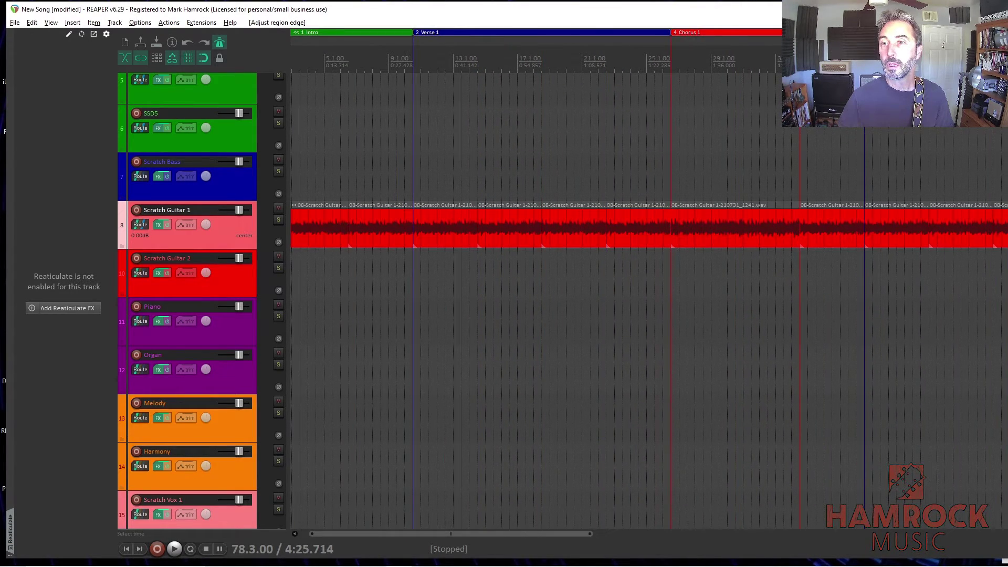
scroll(799, 226, "down", 8)
left_click_drag(799, 226, 744, 225)
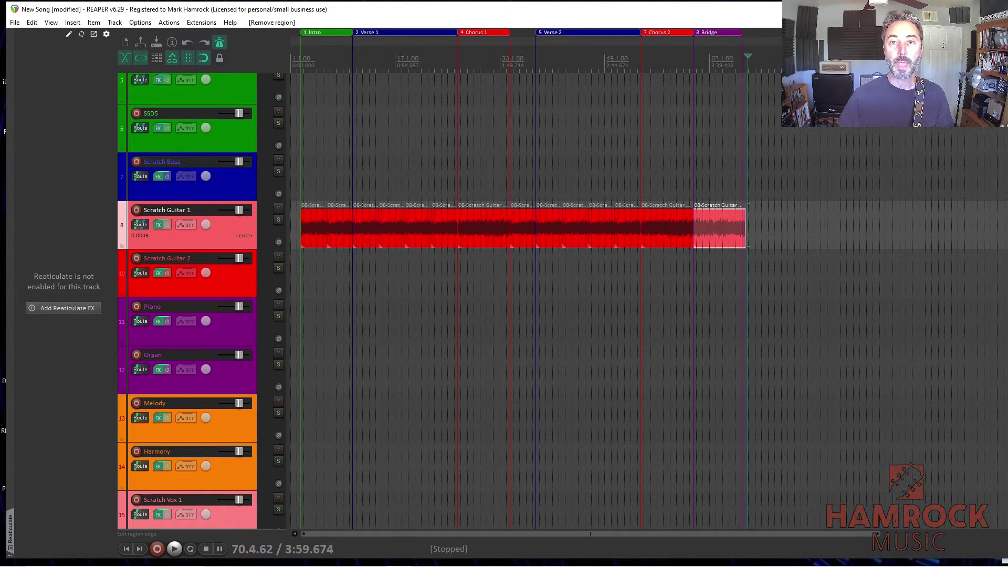
scroll(724, 49, "up", 6)
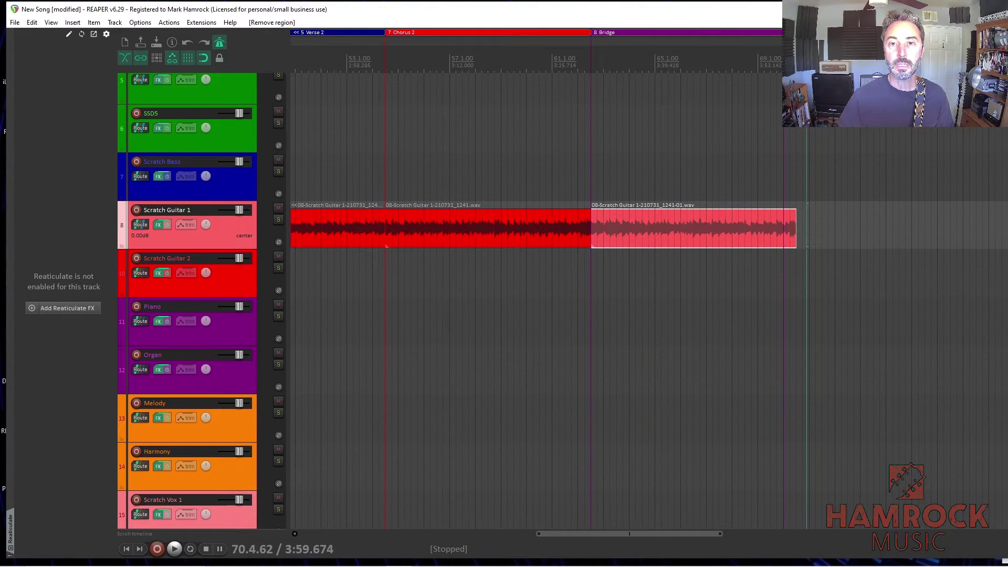
left_click_drag(780, 32, 770, 67)
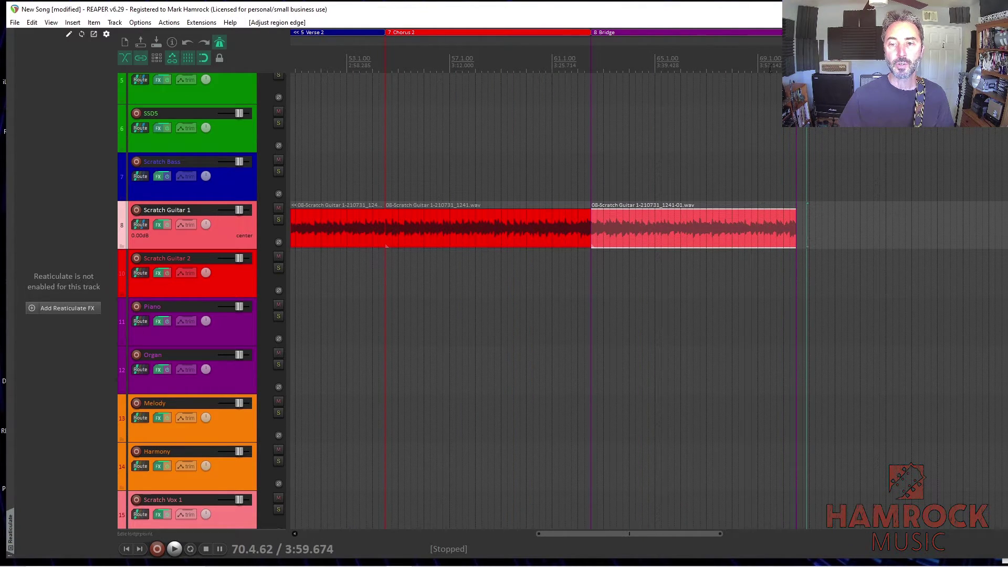
Step: Copy the Chorus 2 guitar item and paste the copy at the end of the song
left_click_drag(455, 216, 468, 217)
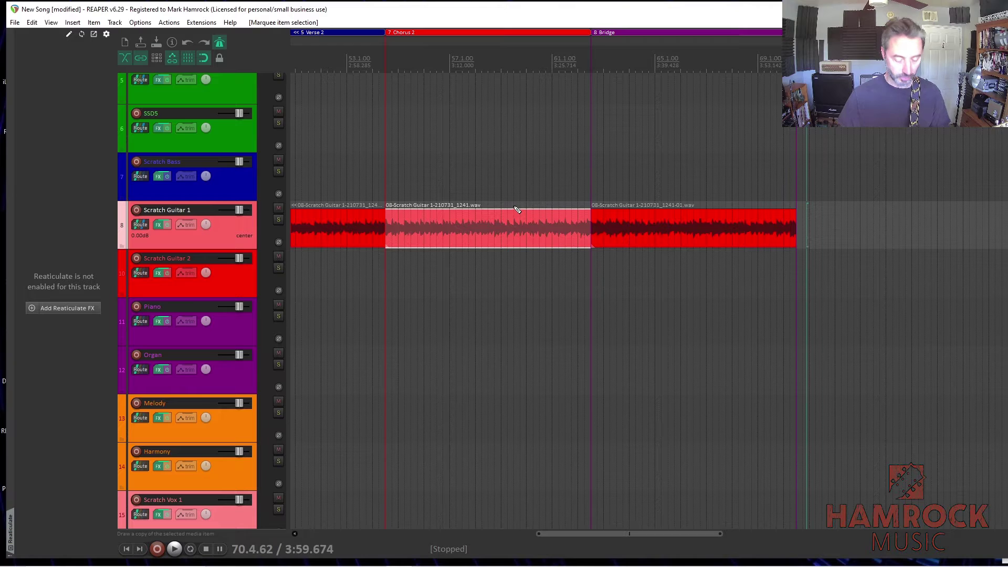
key("End")
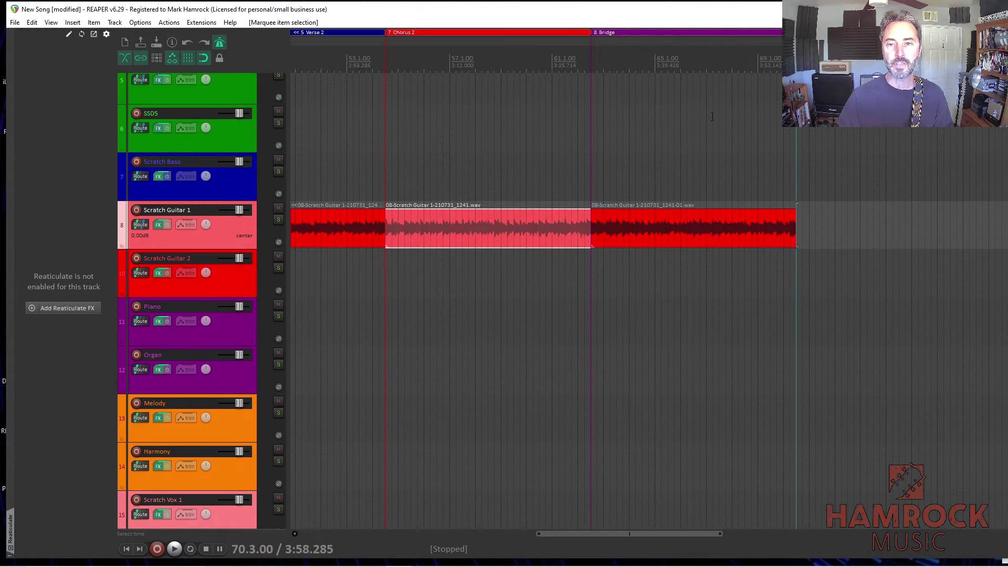
key("ctrl+c")
key("ctrl+v")
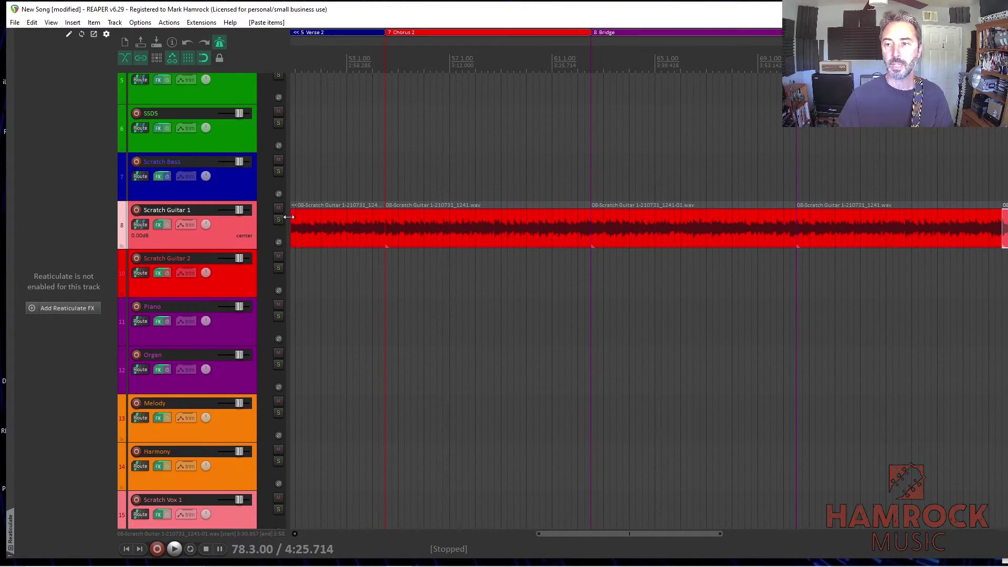
Step: Create a Chorus 3 region over the pasted item, ending where the guitar item ends at 86.3.00
scroll(974, 231, "down", 2)
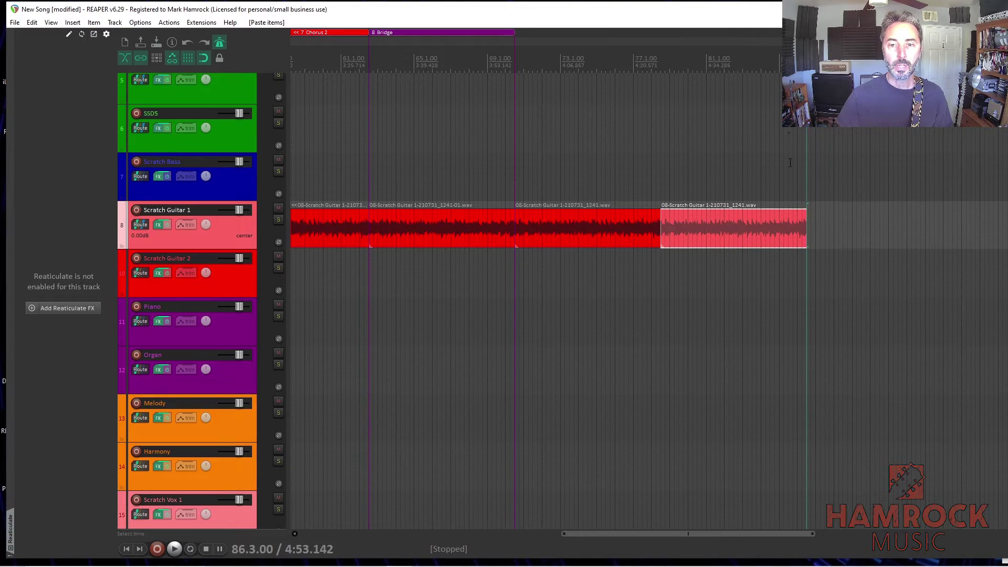
scroll(1003, 154, "down", 4)
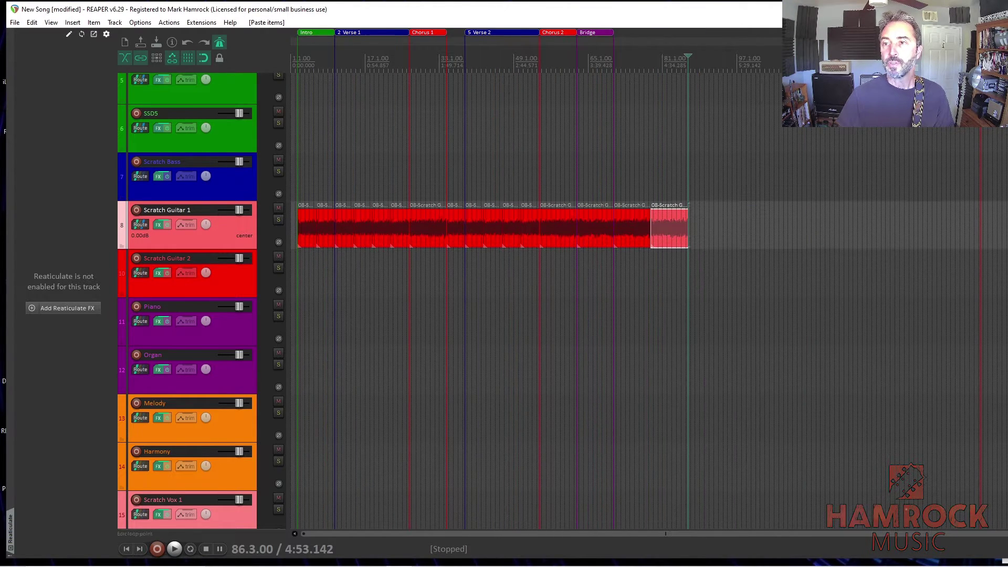
left_click_drag(798, 44, 615, 44)
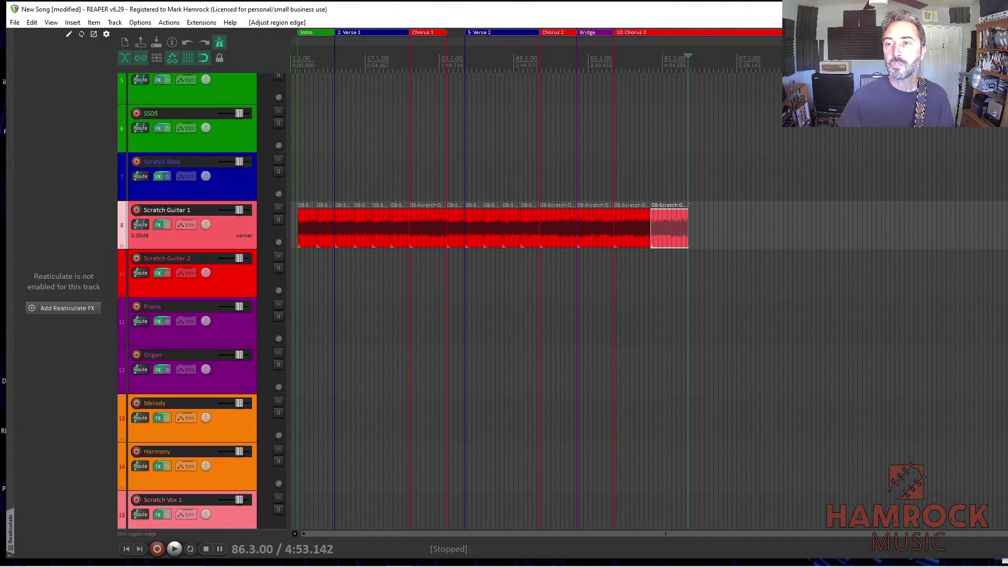
left_click_drag(782, 33, 683, 84)
scroll(719, 183, "up", 5)
scroll(788, 176, "down", 1)
scroll(808, 174, "down", 6)
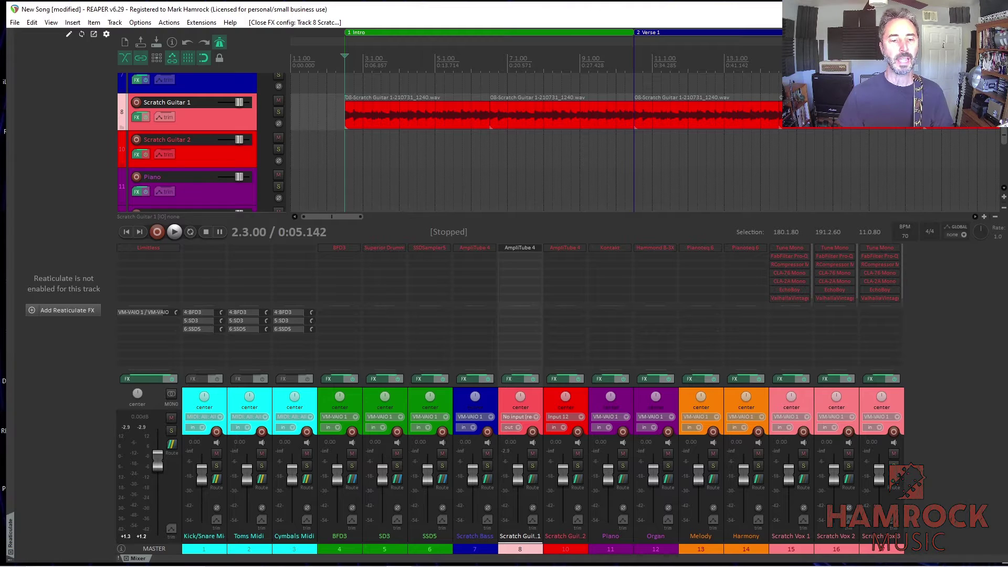
Step: Change the project tempo in the transport BPM field from 70 to 75 BPM
left_click(905, 234)
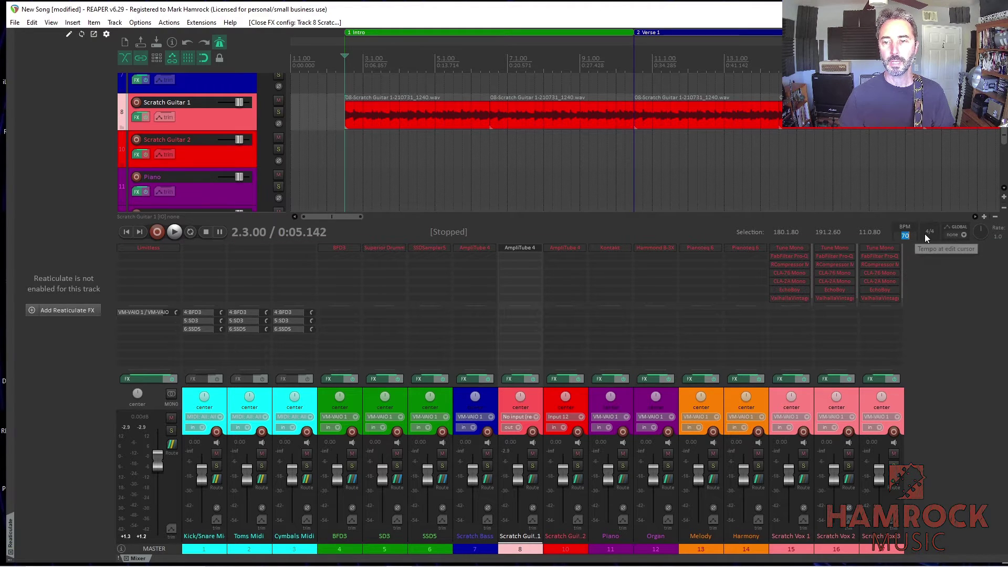
type("7")
key("Return")
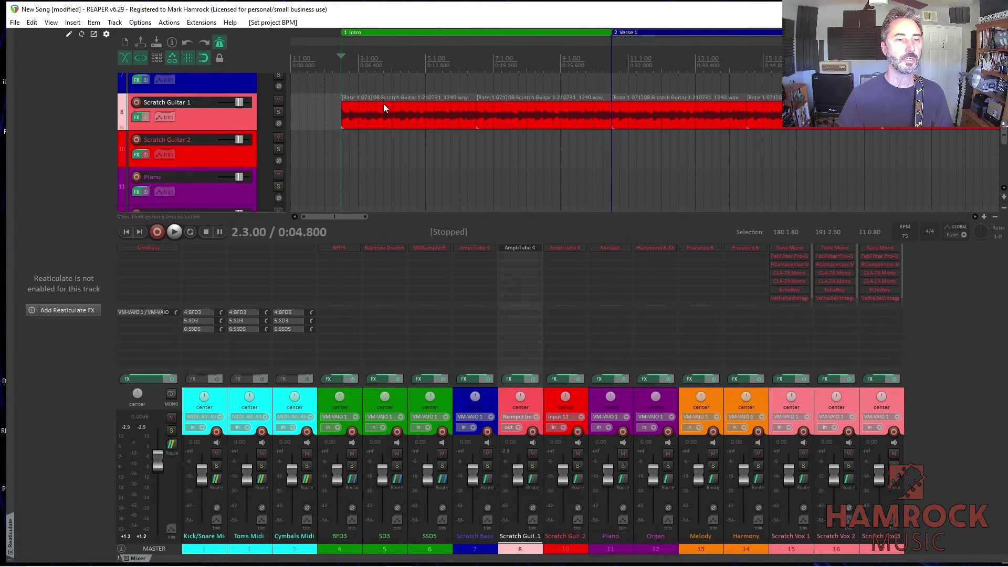
Step: Play the song at the new tempo, stop it, and set the play position near bar 25
scroll(600, 110, "down", 3)
scroll(769, 118, "down", 3)
scroll(339, 77, "up", 2)
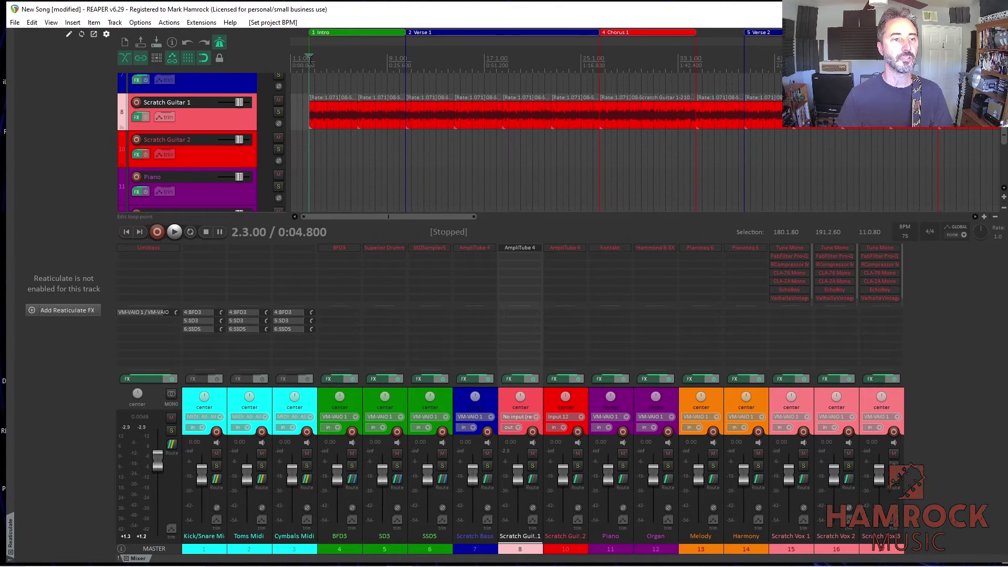
key("space")
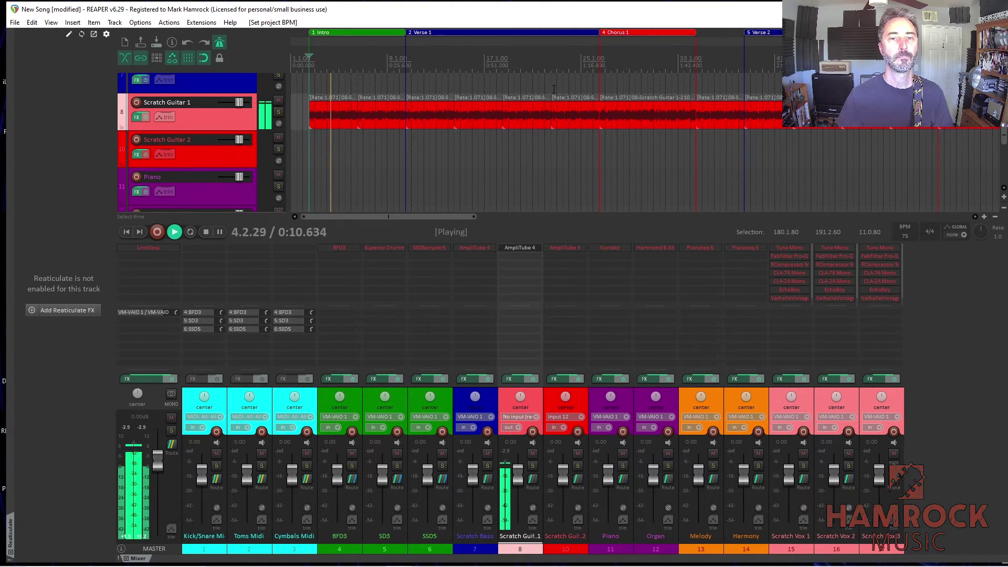
key("space")
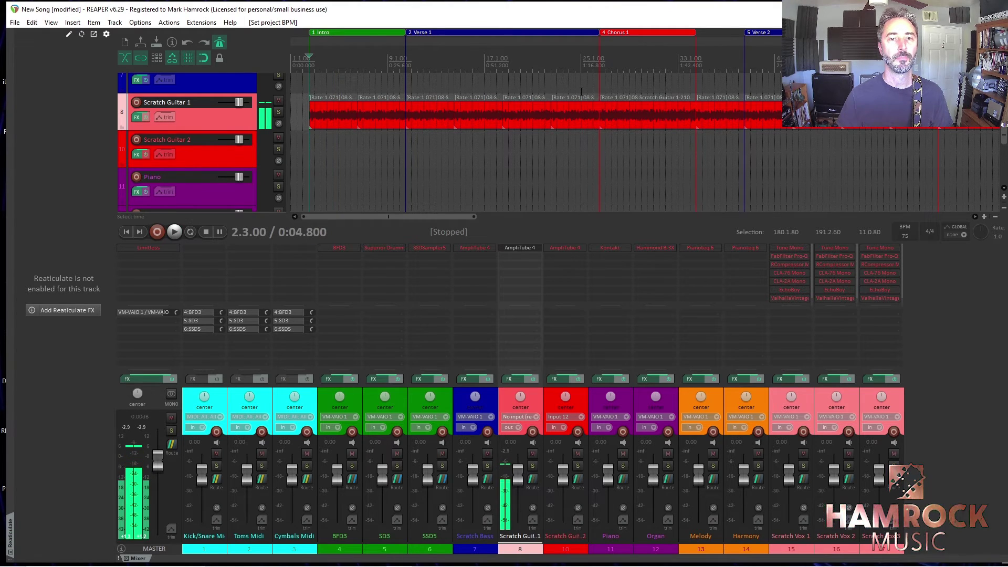
left_click(588, 90)
key("space")
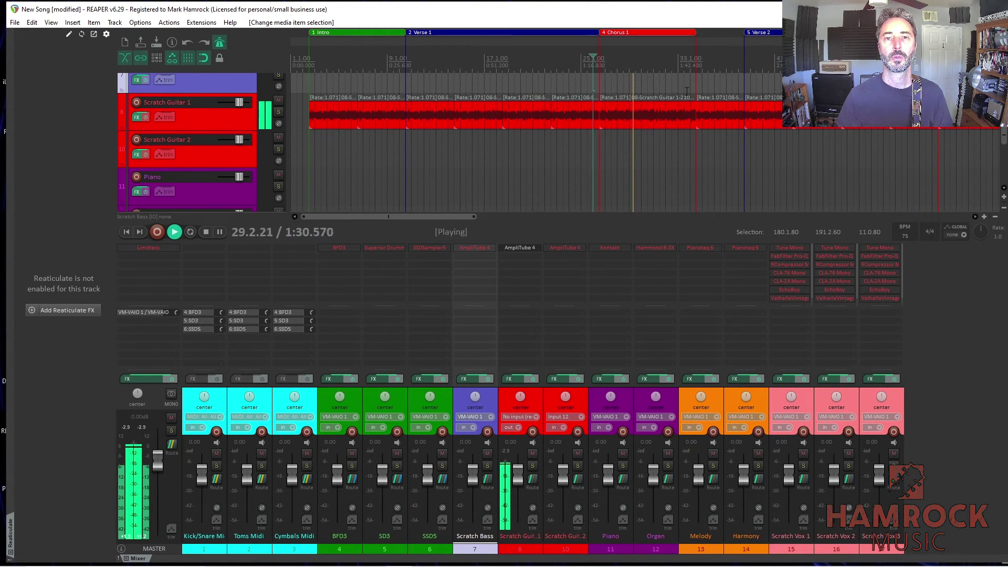
key("space")
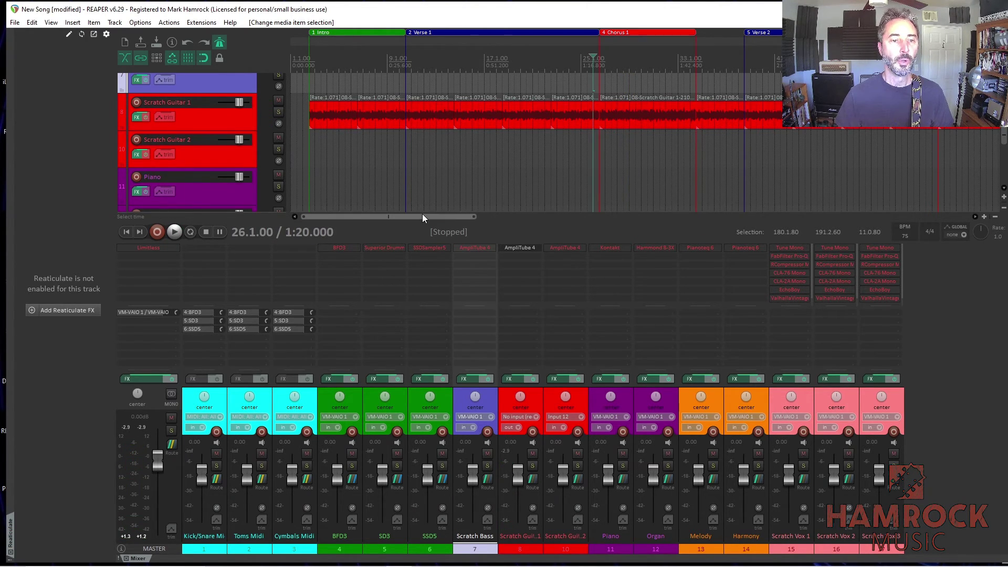
left_click_drag(423, 214, 408, 231)
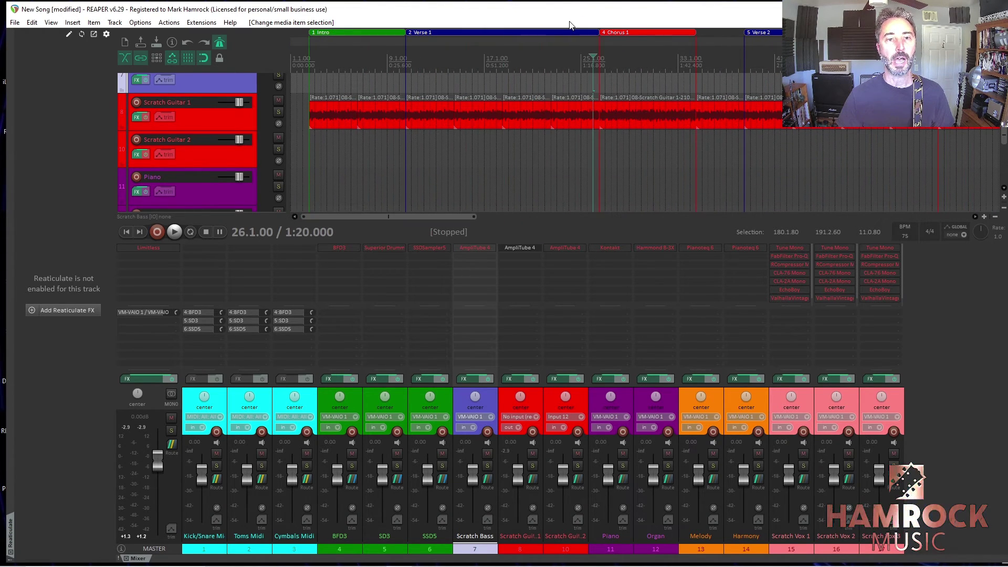